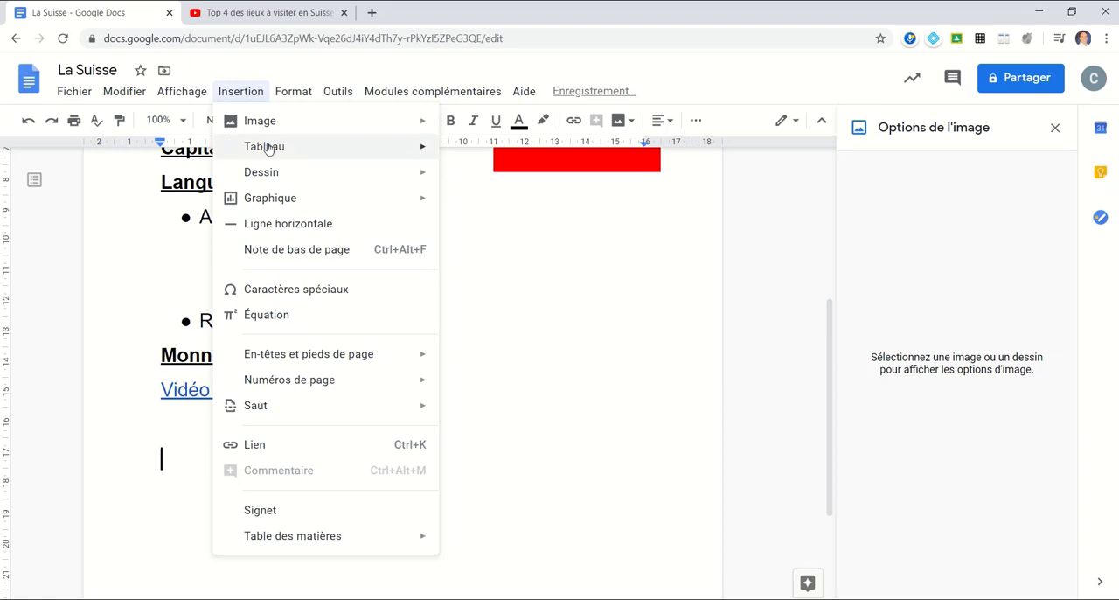
- Insert a table with three columns and two rows below the video link, and dismiss the image options
mouse_move(262, 146)
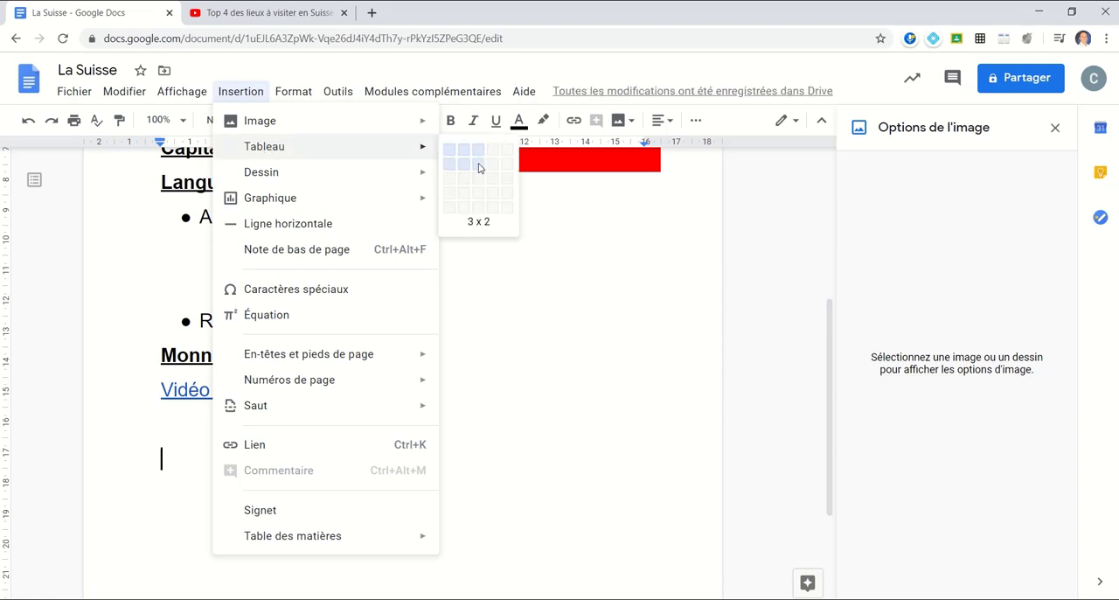
click(479, 168)
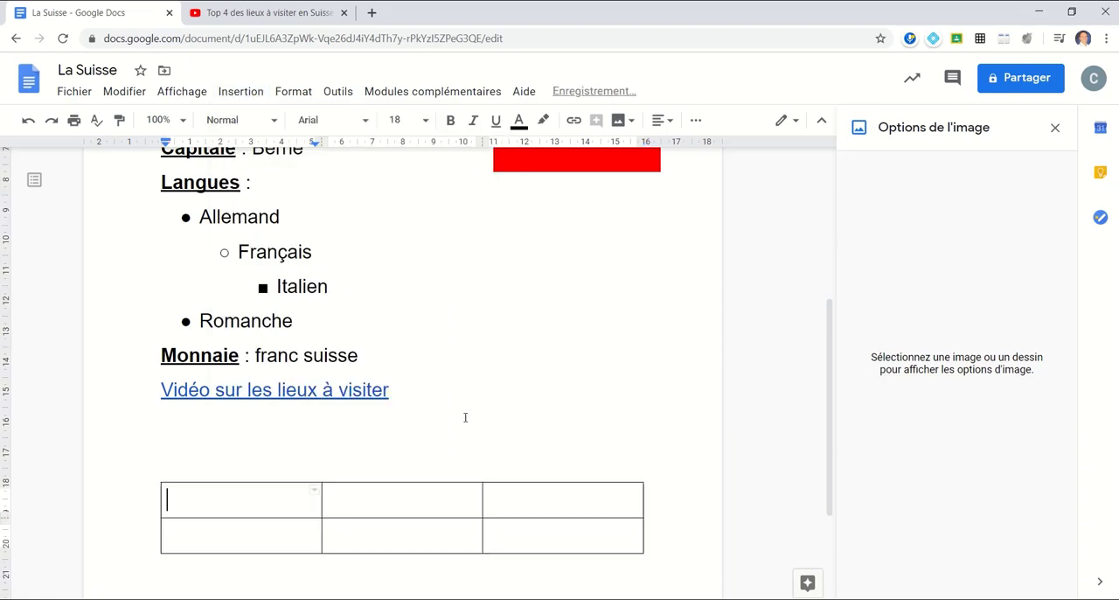
scroll(466, 418, down, 3)
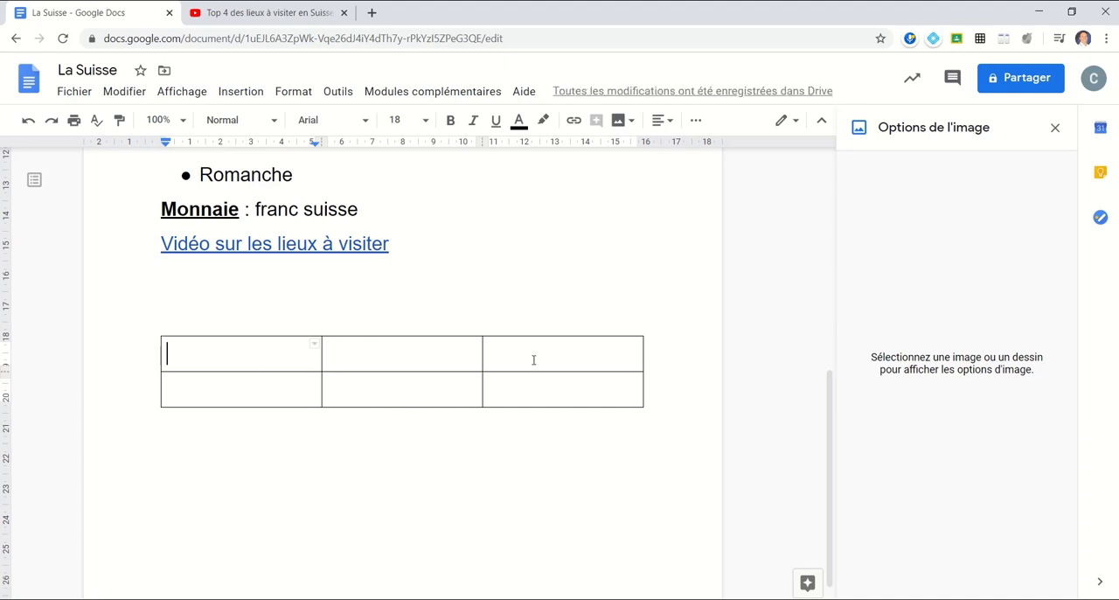
click(1056, 128)
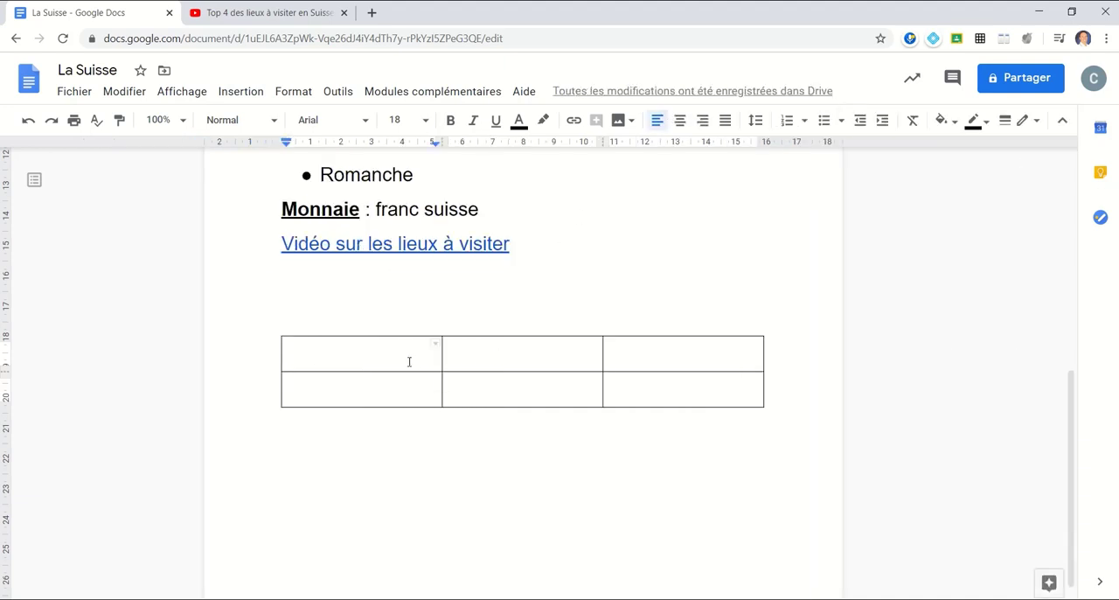
- Fill the three cells of the table's first row with a light blue background colour
click(354, 315)
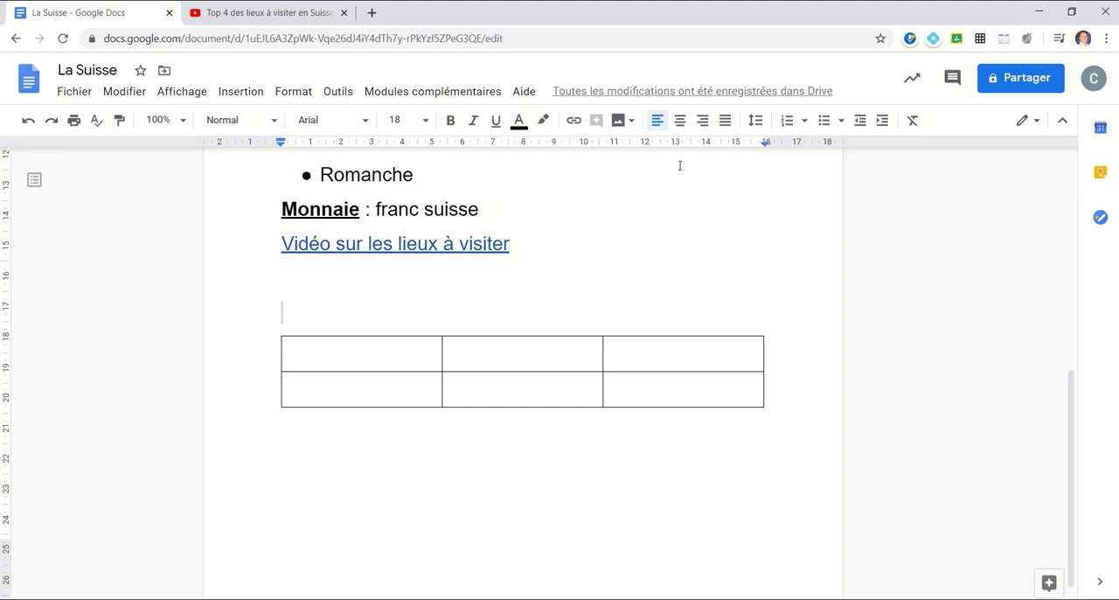
click(956, 129)
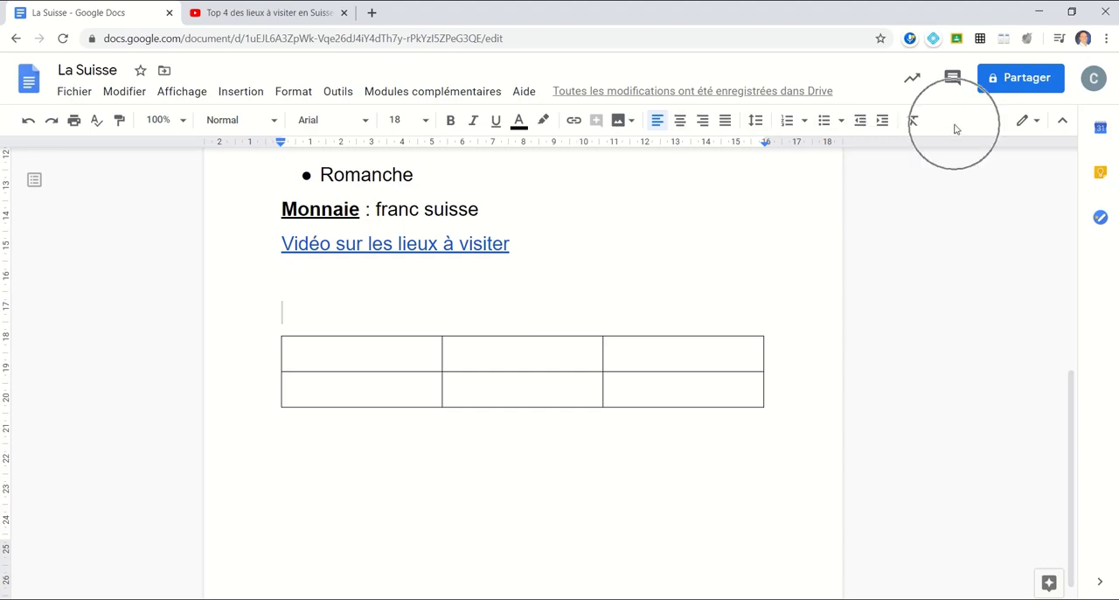
click(362, 355)
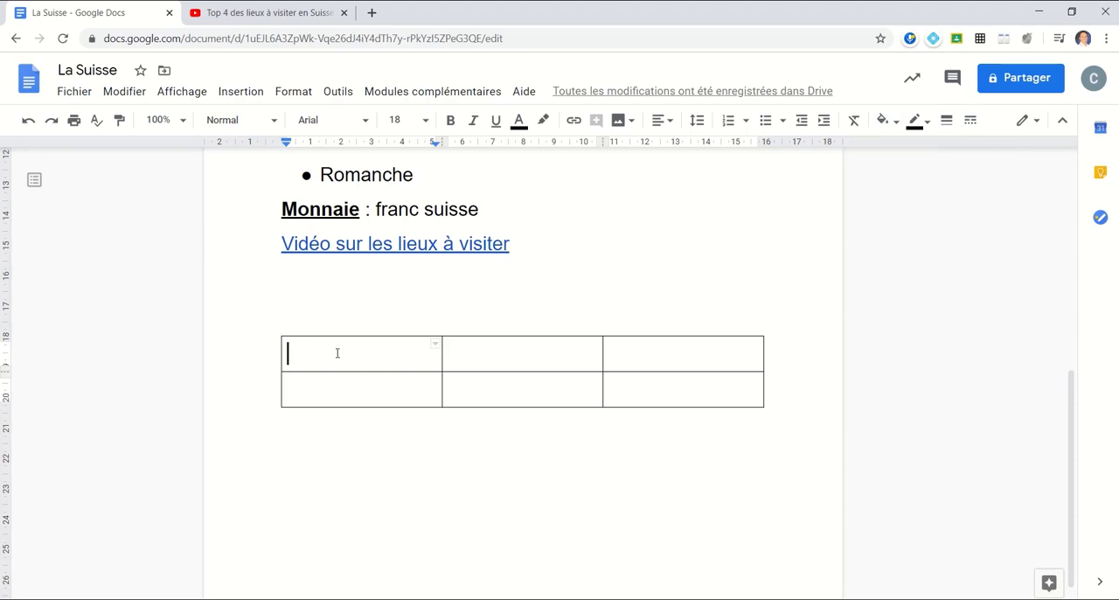
drag(337, 352, 656, 346)
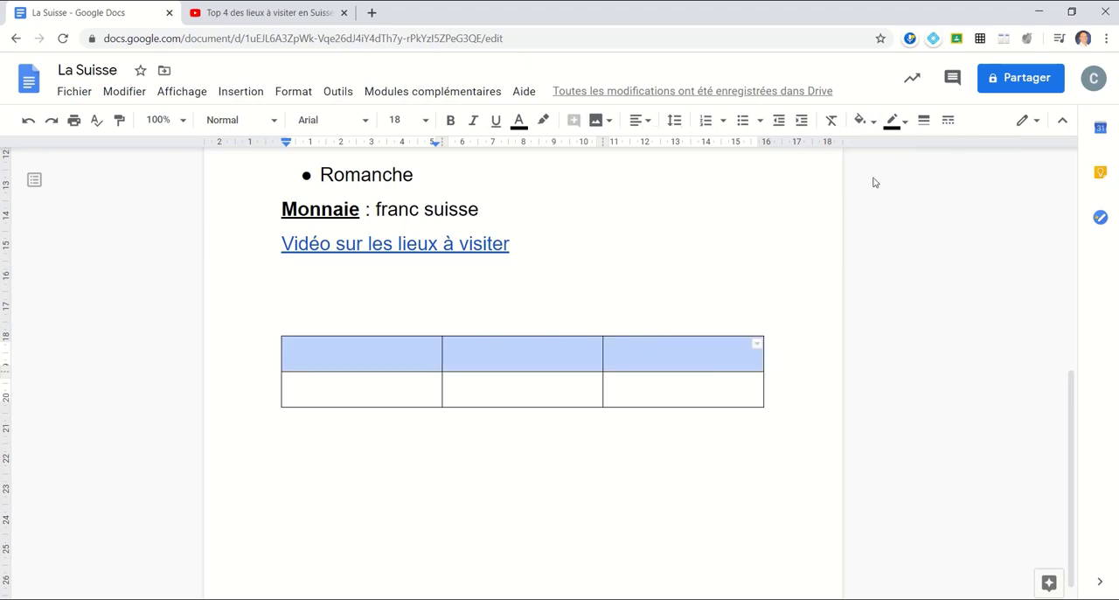
click(872, 122)
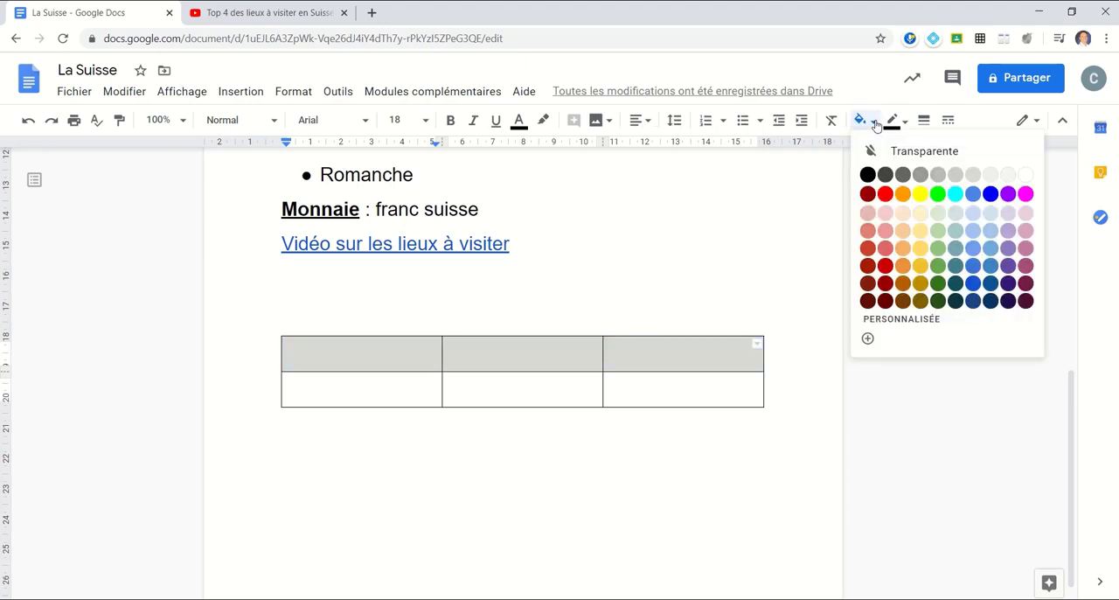
click(991, 221)
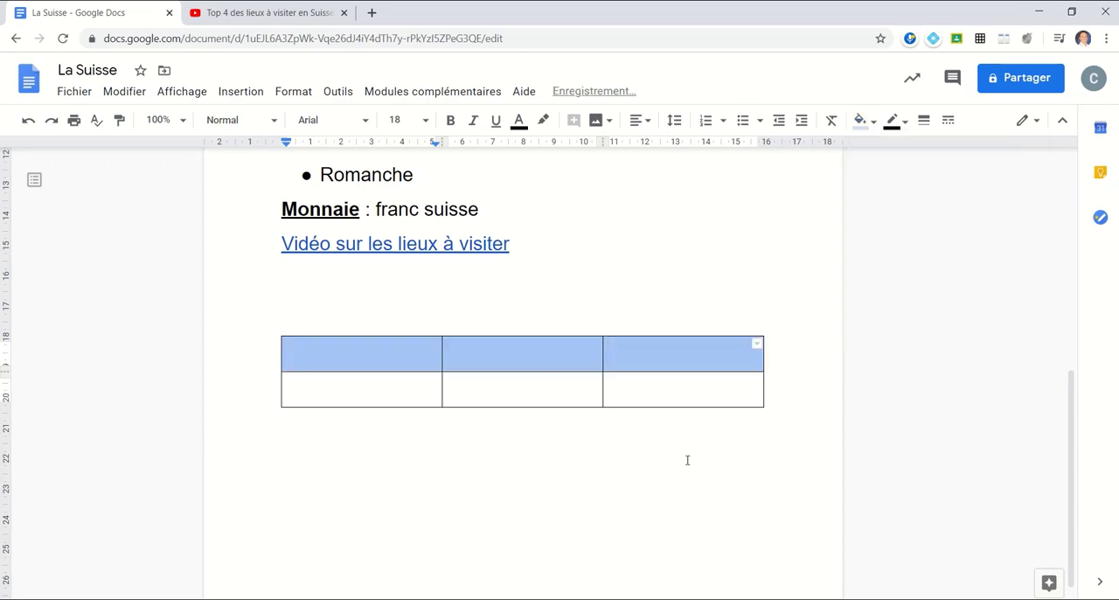
click(410, 360)
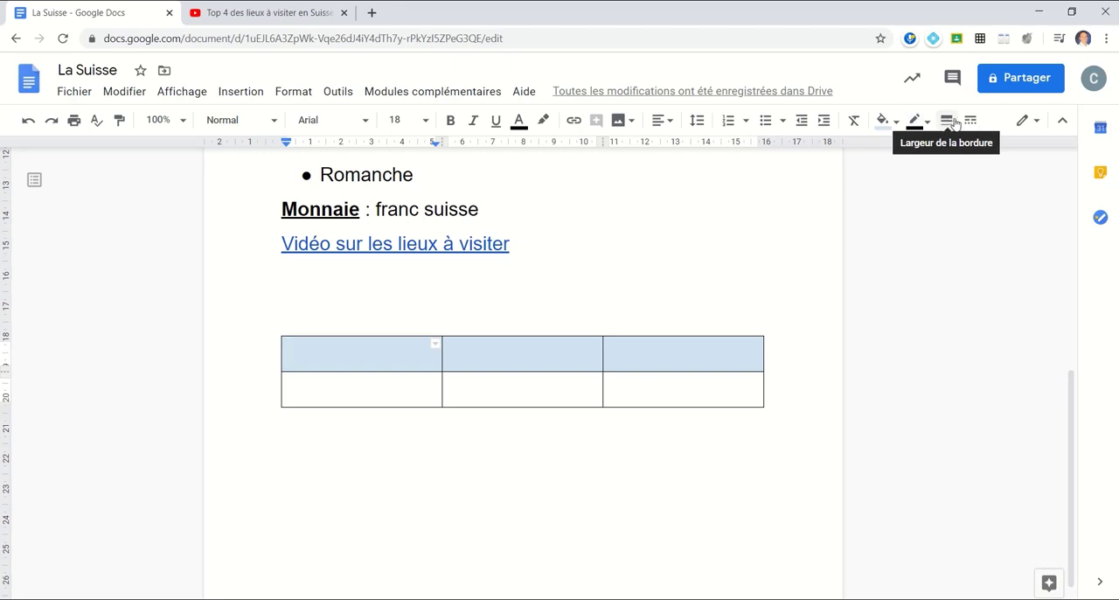
right_click(379, 355)
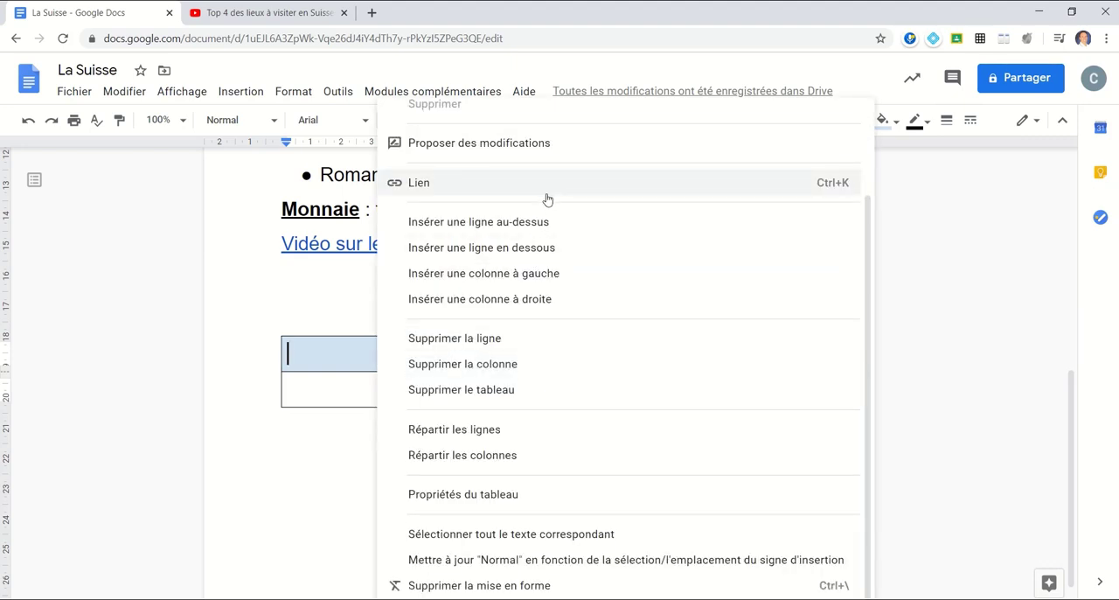
scroll(549, 197, up, 3)
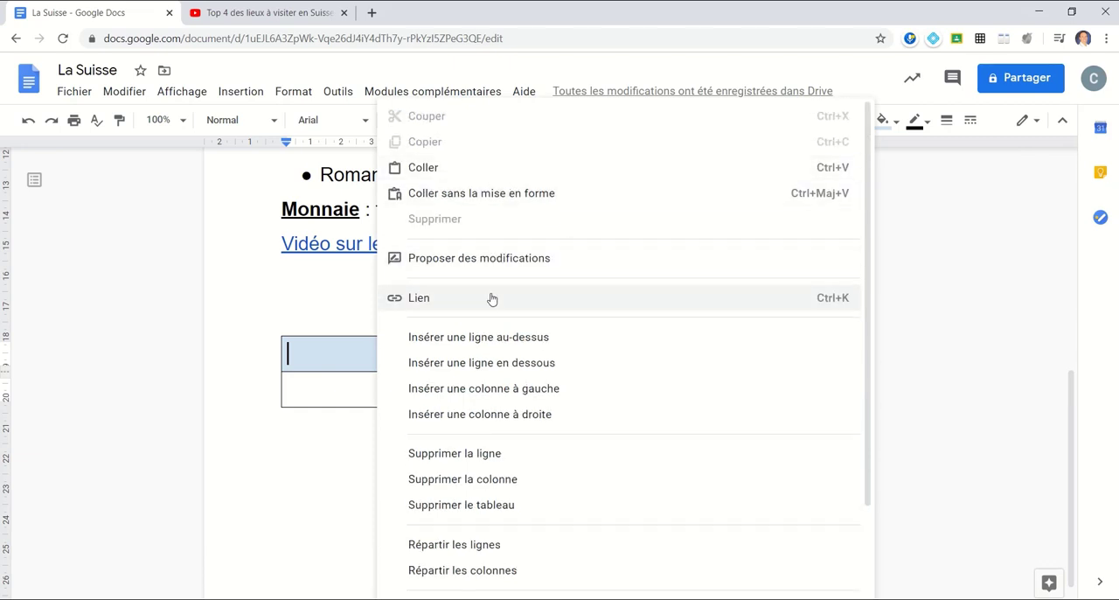
scroll(532, 295, down, 1)
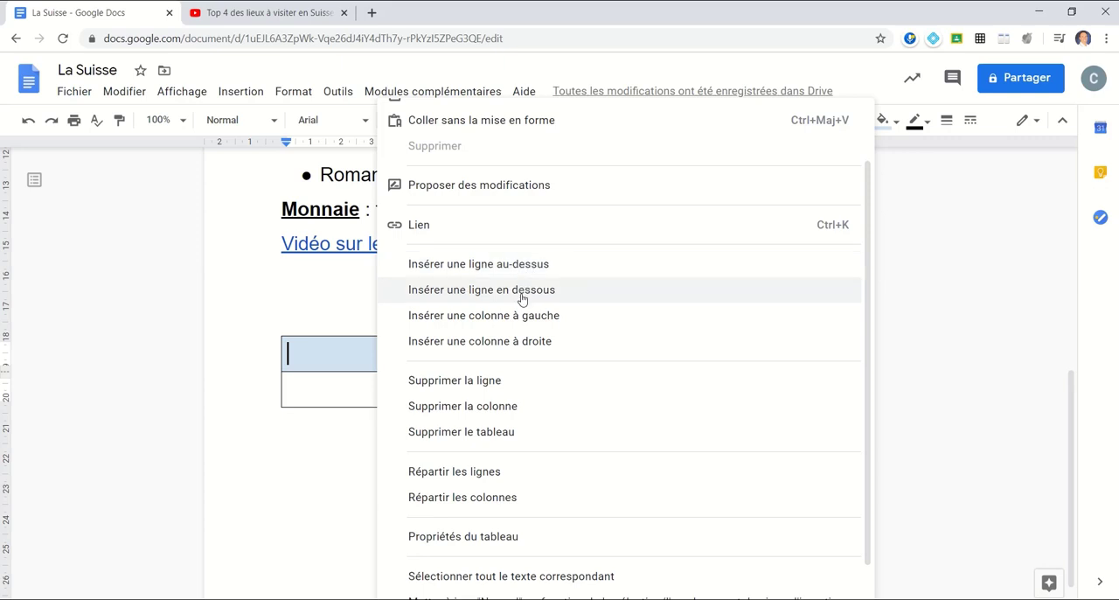
scroll(600, 283, down, 1)
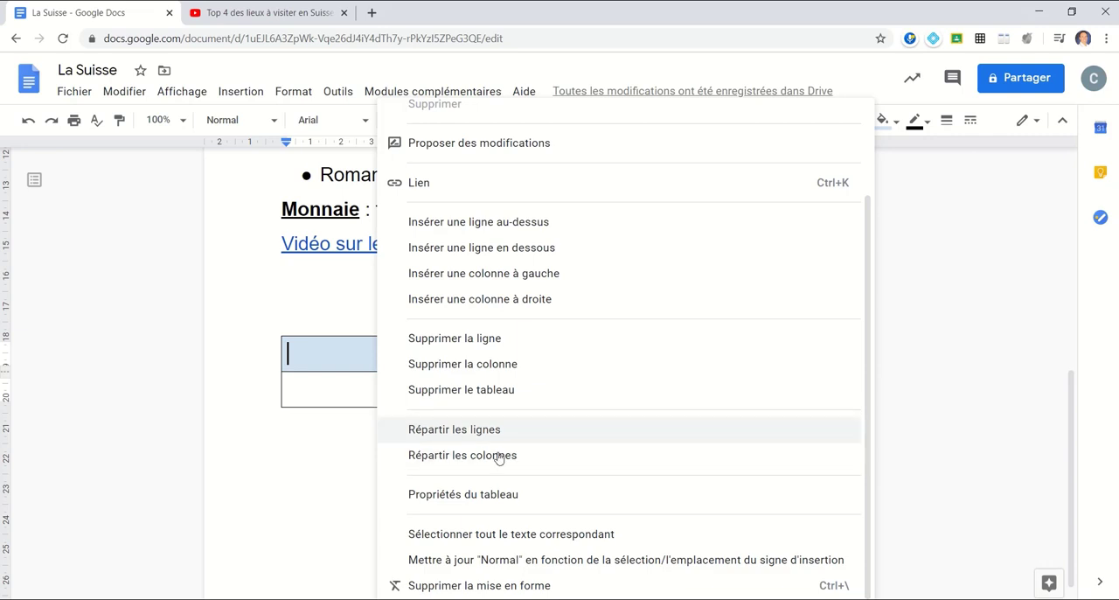
click(320, 373)
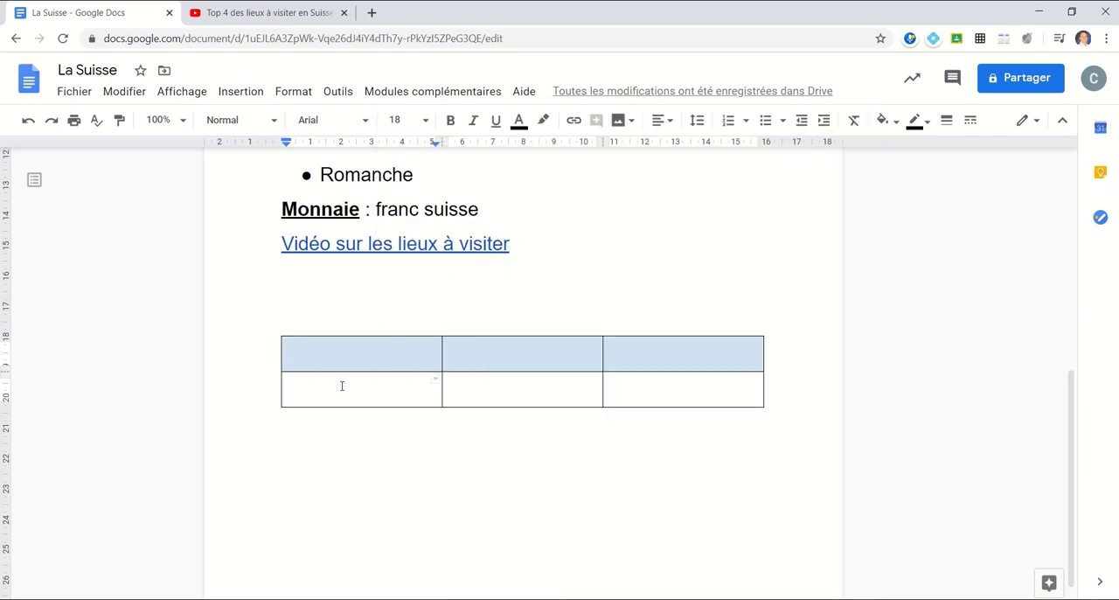
- Merge the first two cells of the table's second row
drag(342, 385, 500, 383)
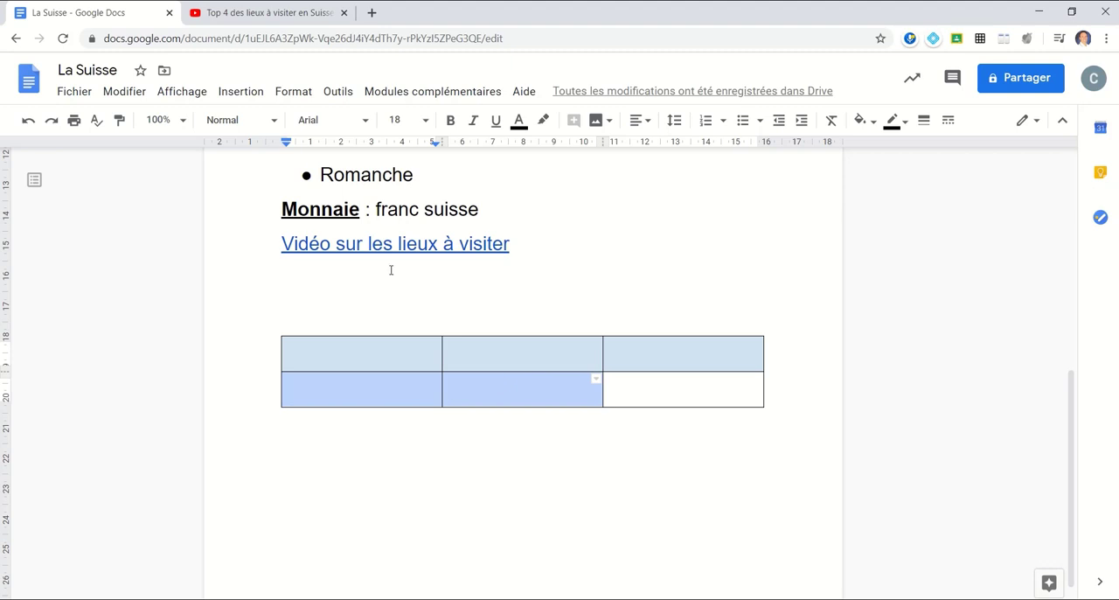
right_click(437, 394)
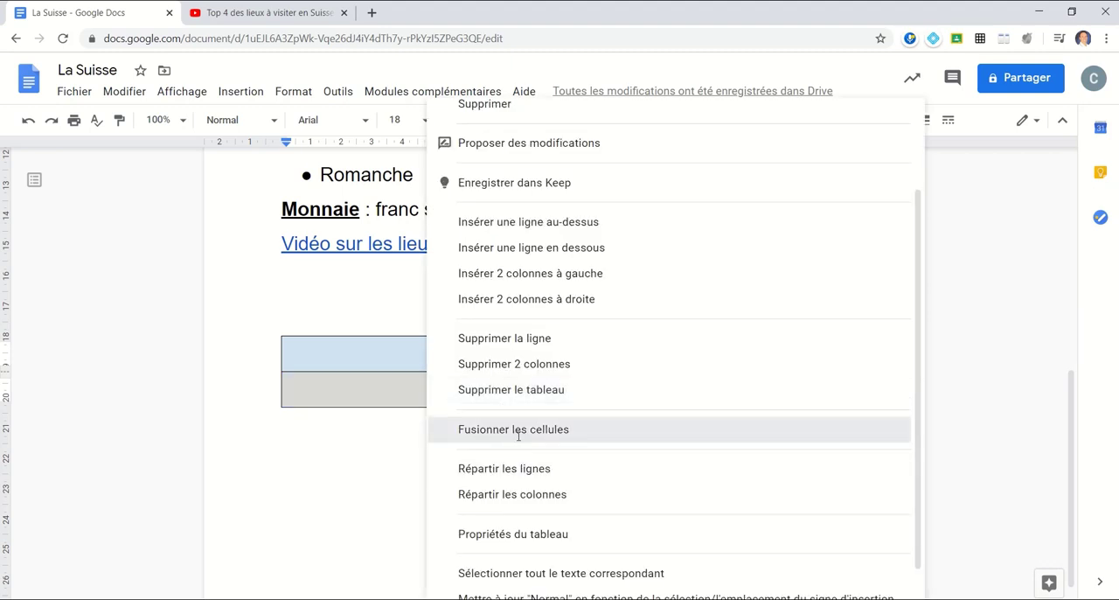
click(487, 429)
click(405, 398)
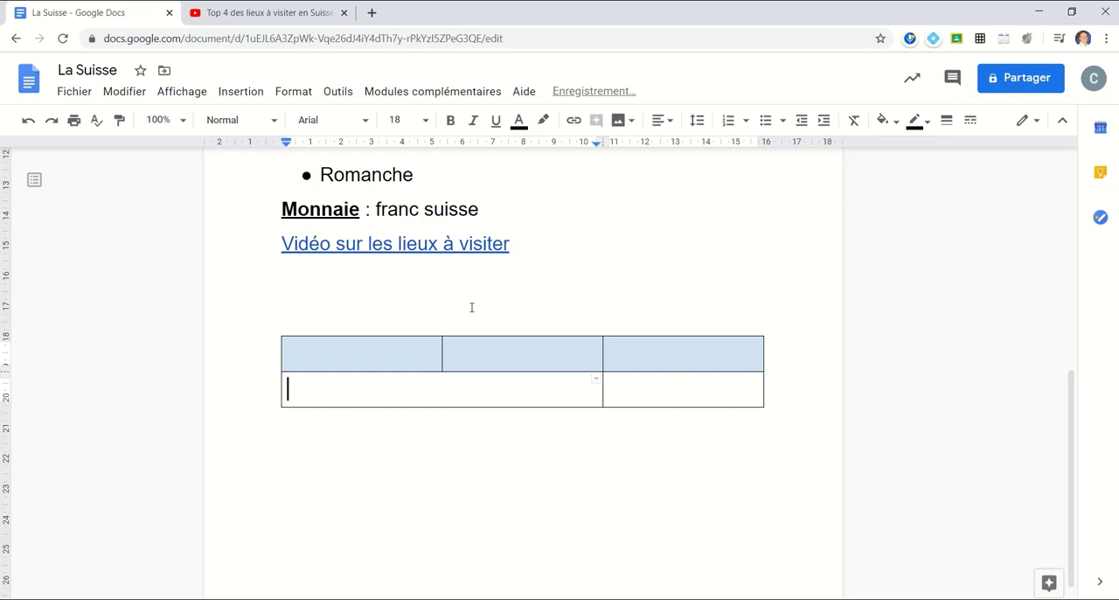
- Set the merged cell's vertical alignment to Milieu in the table properties
right_click(458, 384)
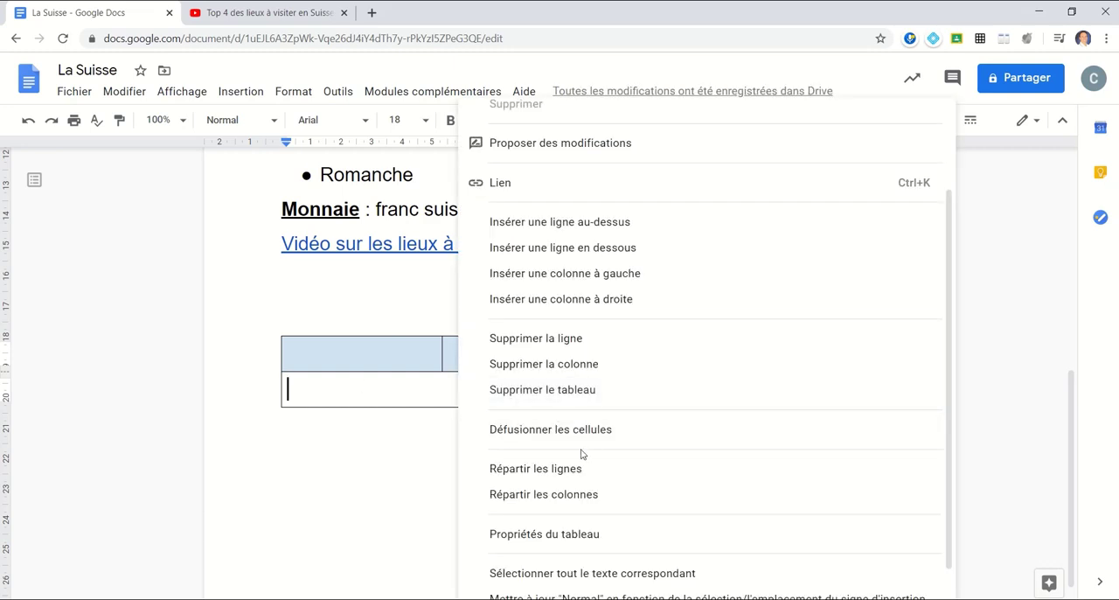
scroll(583, 452, down, 1)
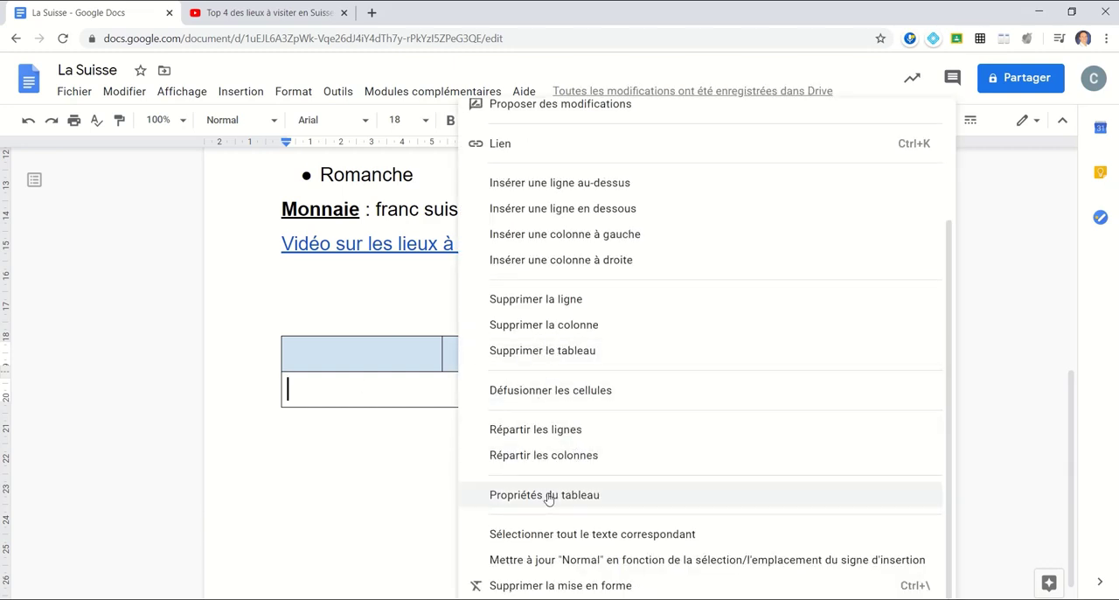
click(548, 497)
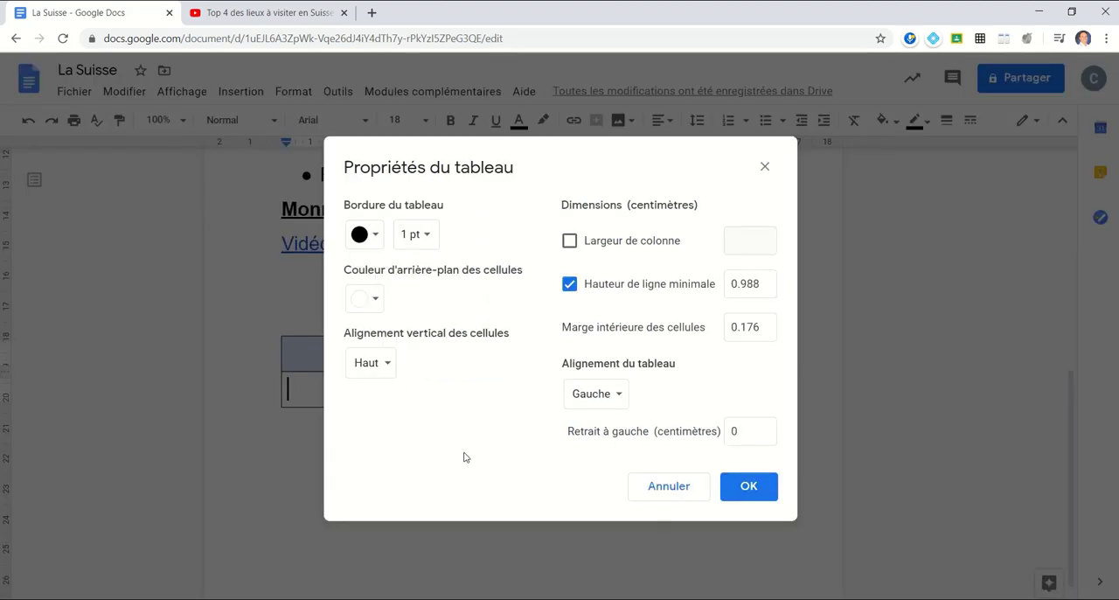
click(388, 369)
click(392, 372)
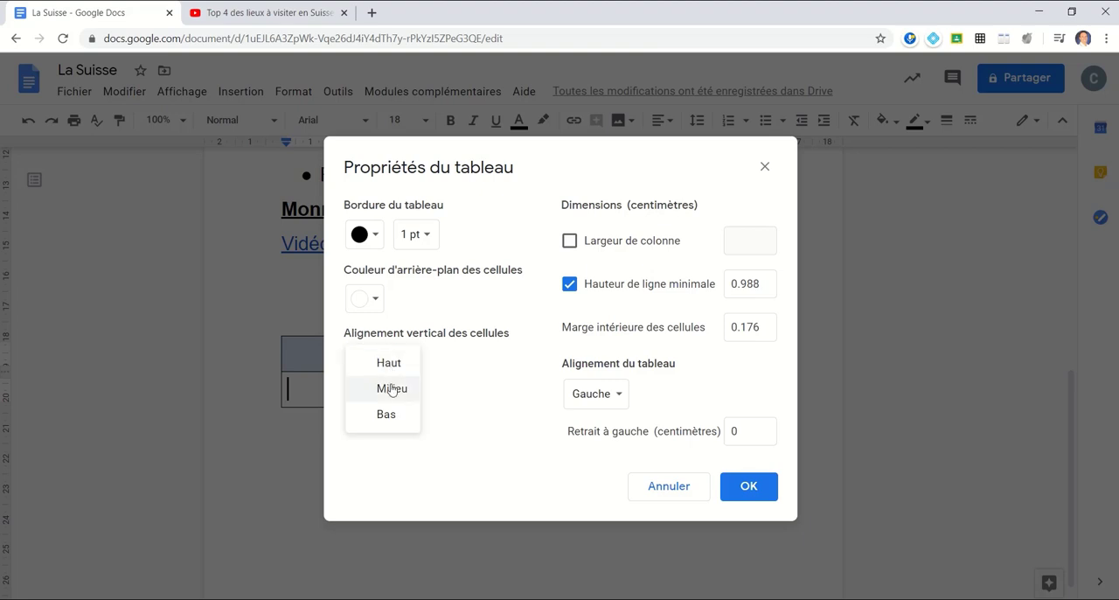
click(391, 388)
click(748, 491)
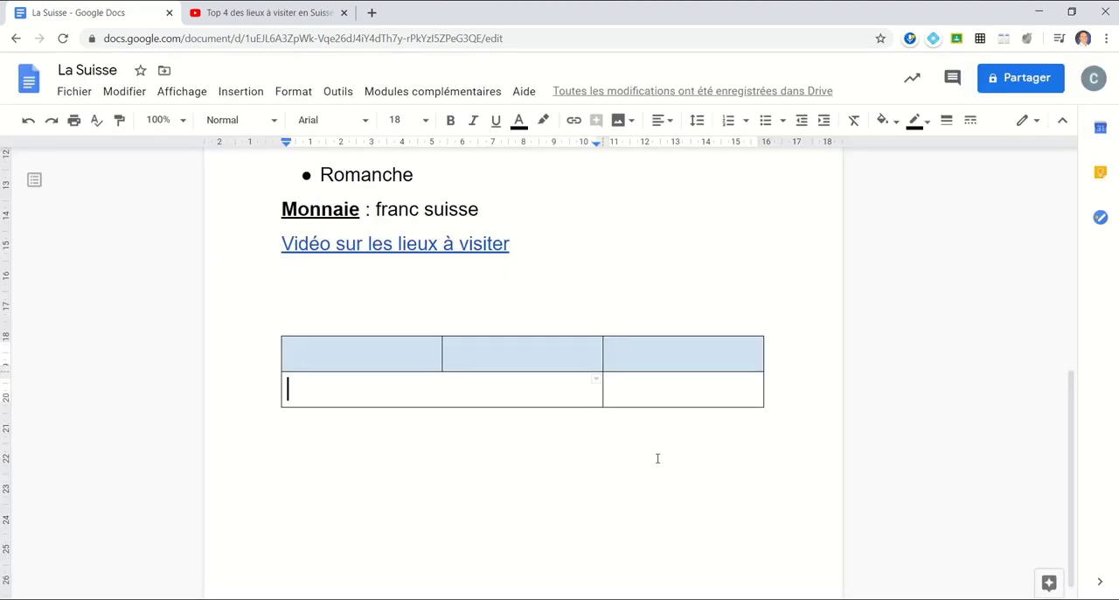
scroll(529, 463, up, 10)
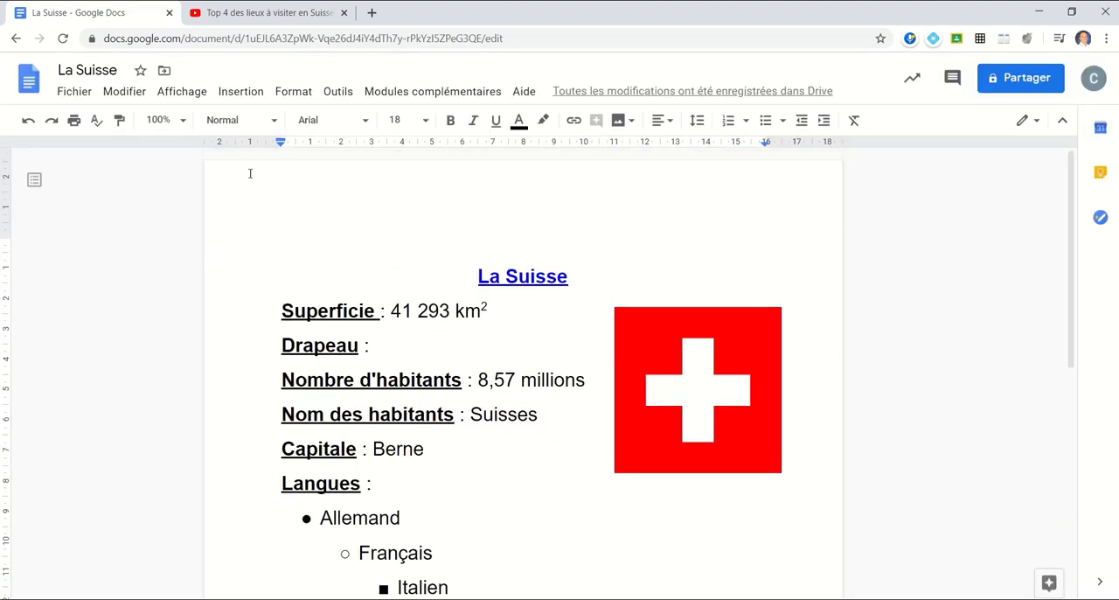
click(238, 96)
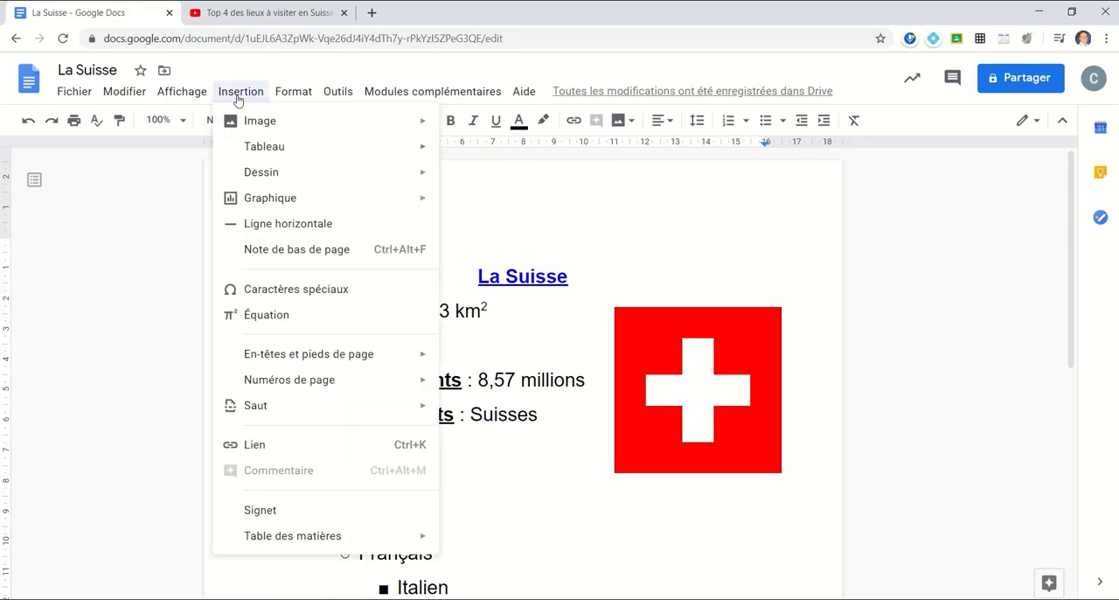
mouse_move(260, 183)
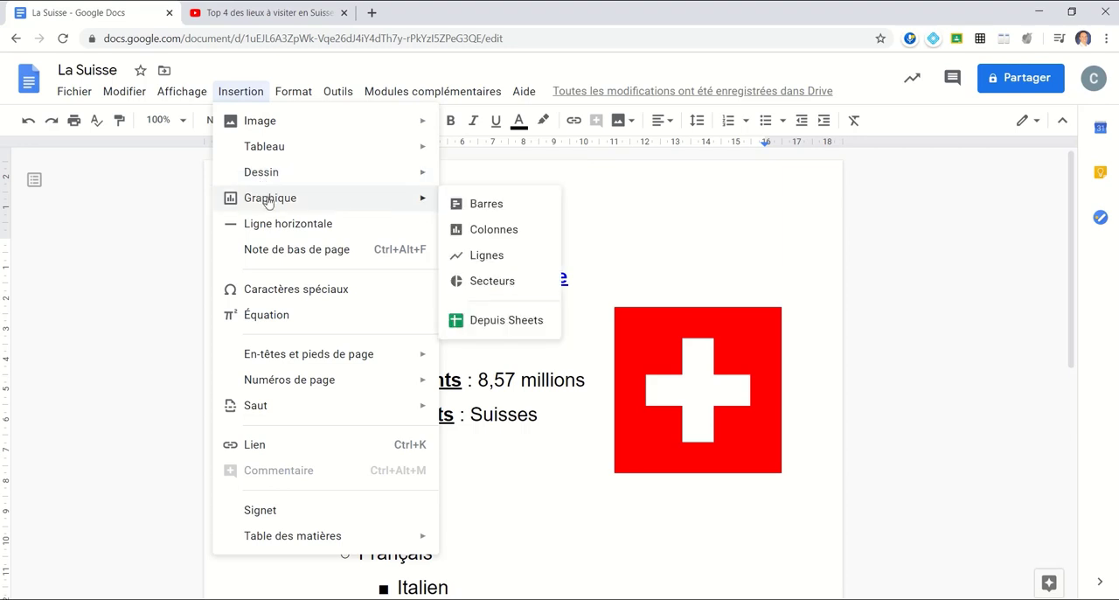
click(526, 492)
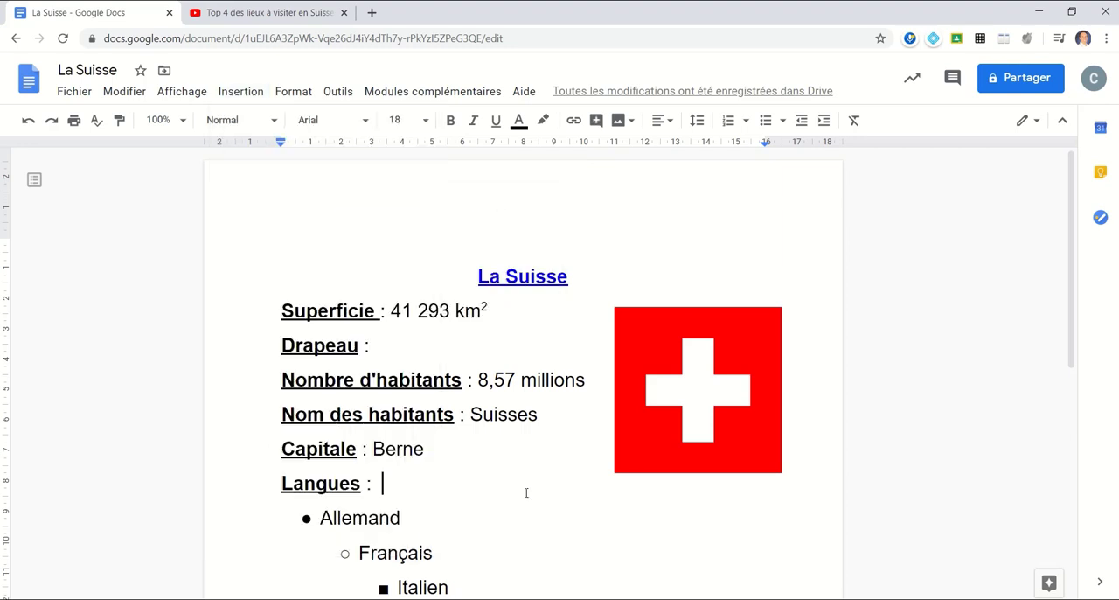
- Insert a horizontal line on the empty line below the link Vidéo sur les lieux à visiter
scroll(490, 429, down, 3)
click(552, 441)
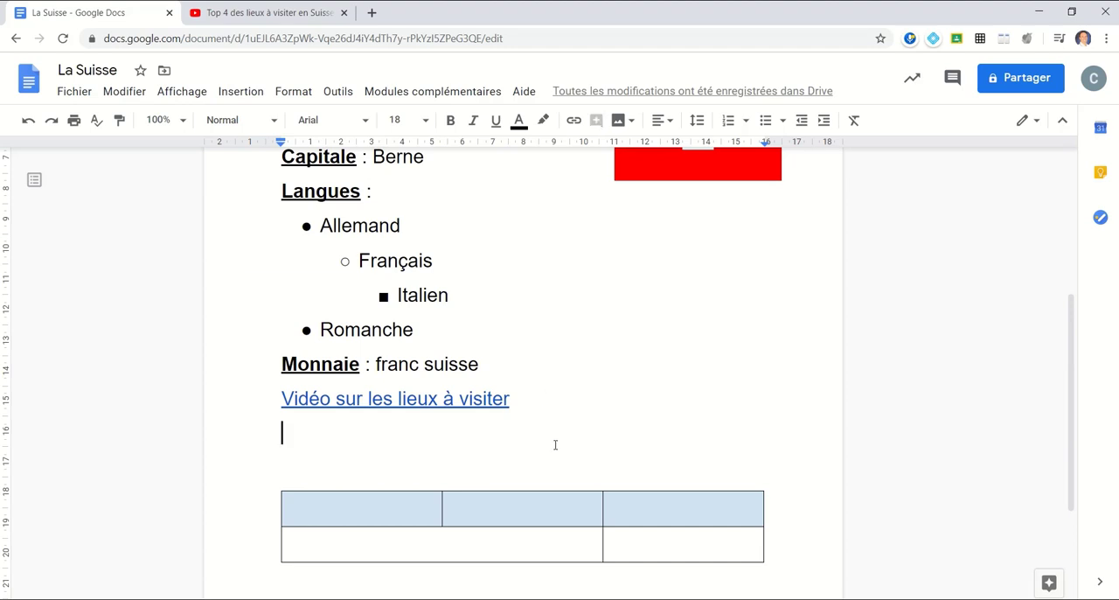
click(239, 93)
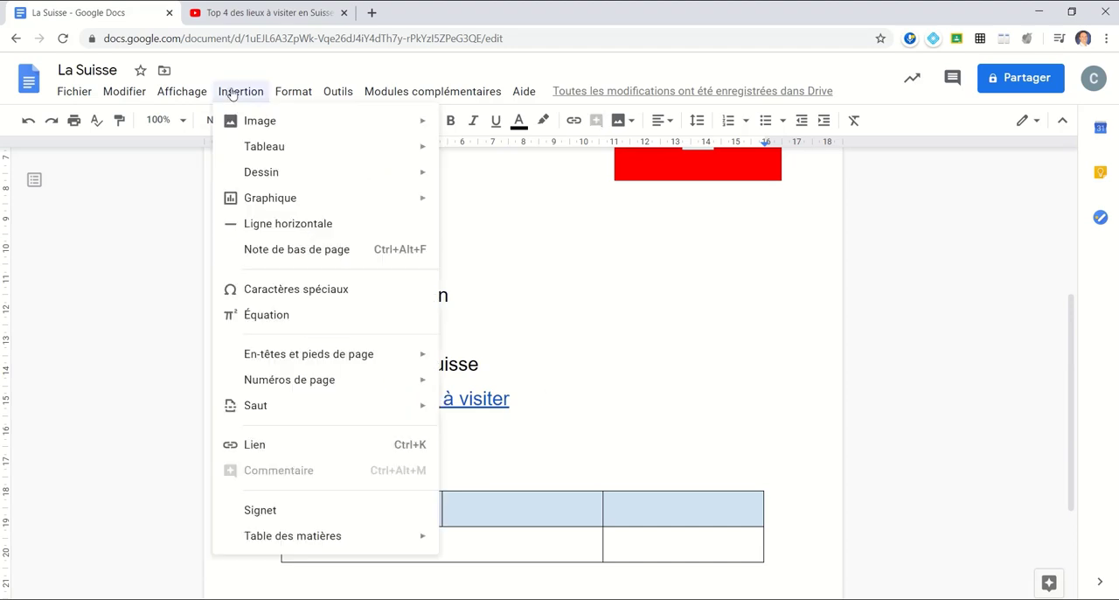
click(307, 231)
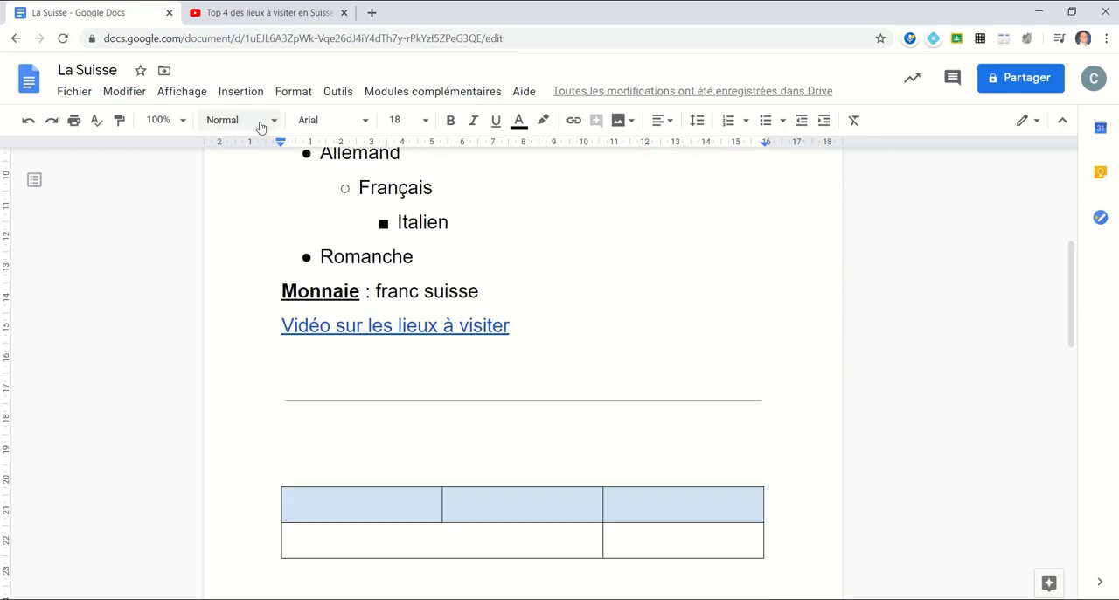
- Browse the special characters in the Lettres modificatives category, and close the dialog without inserting one
click(256, 97)
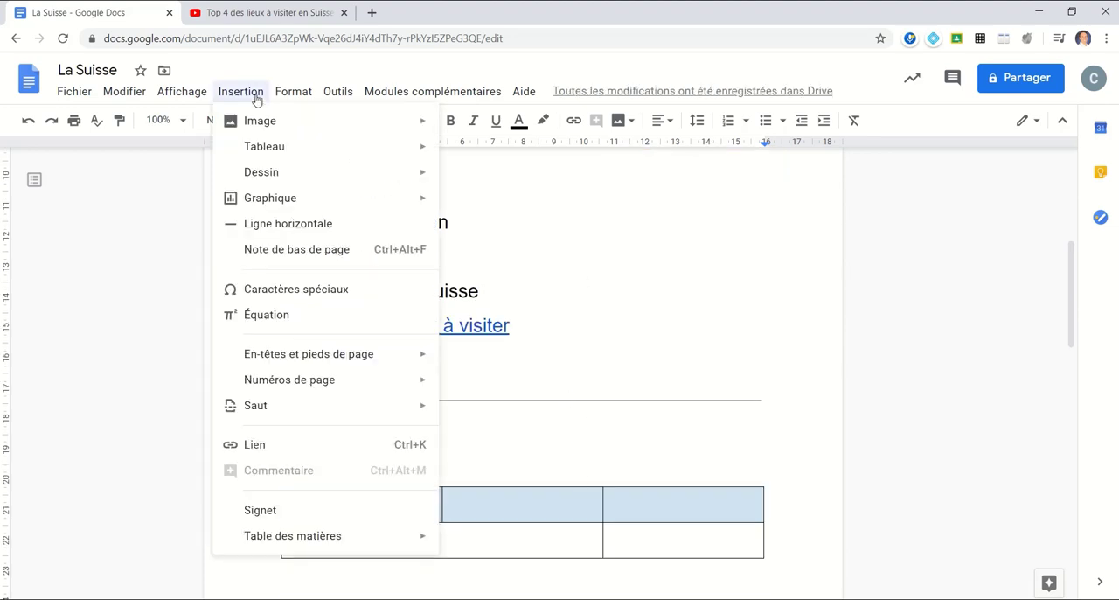
click(293, 299)
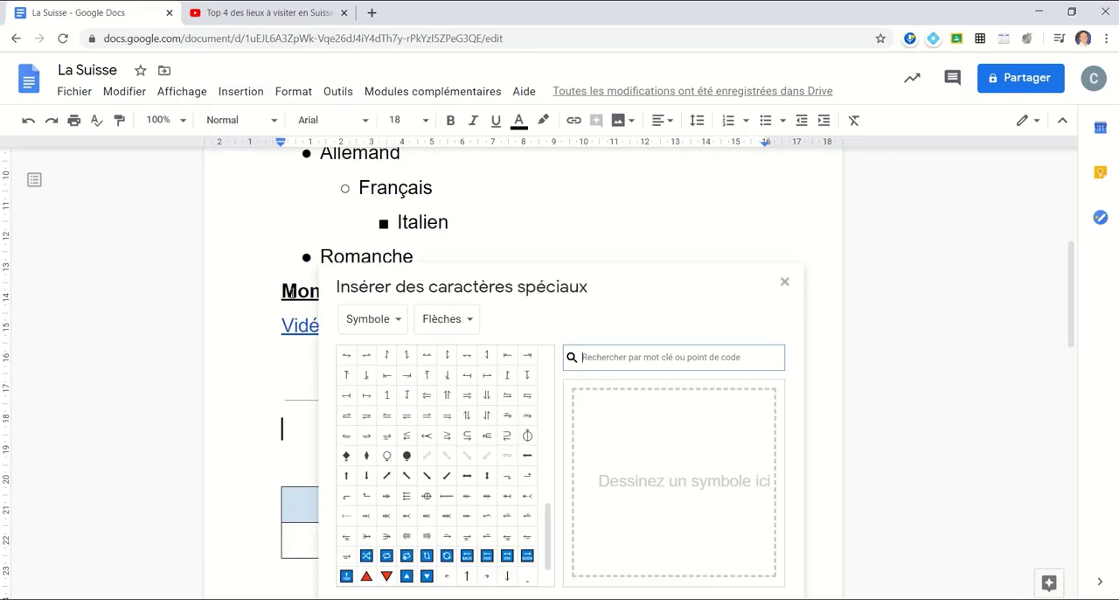
click(401, 324)
click(426, 250)
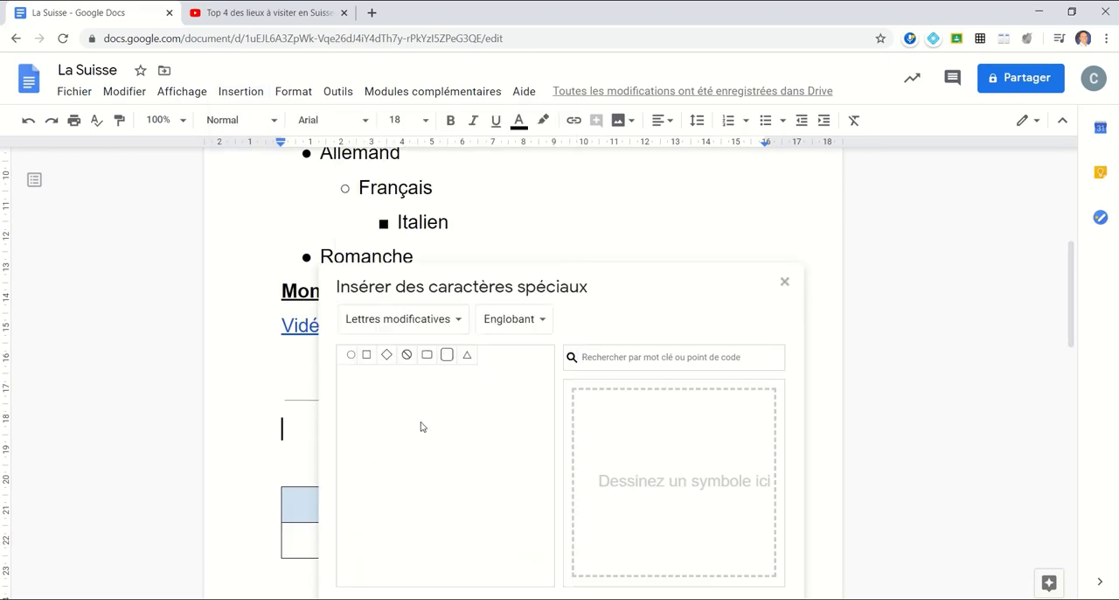
click(785, 281)
click(240, 91)
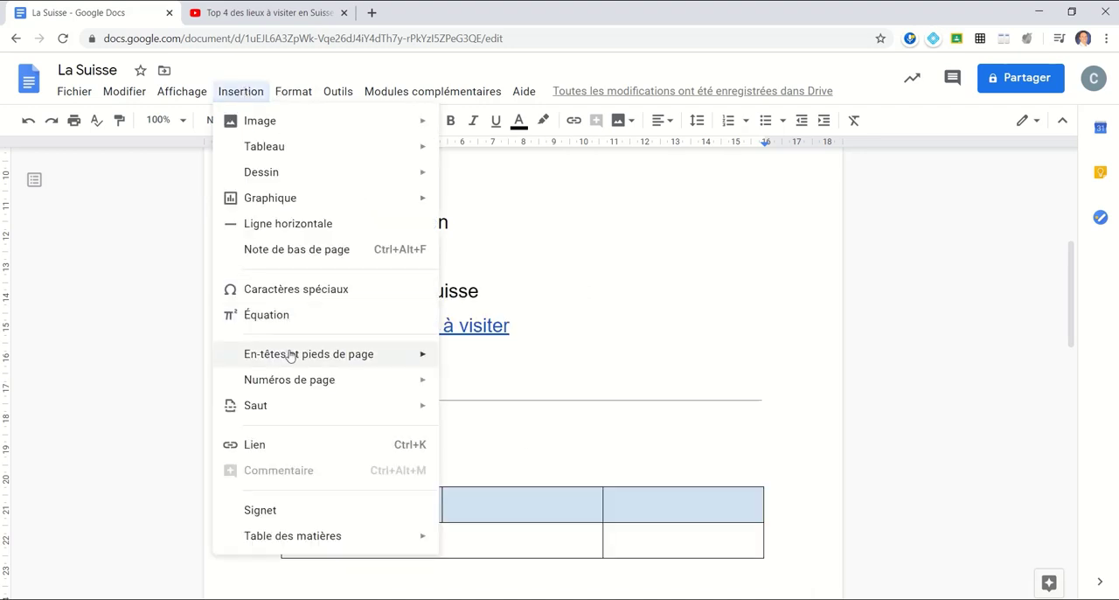
mouse_move(290, 356)
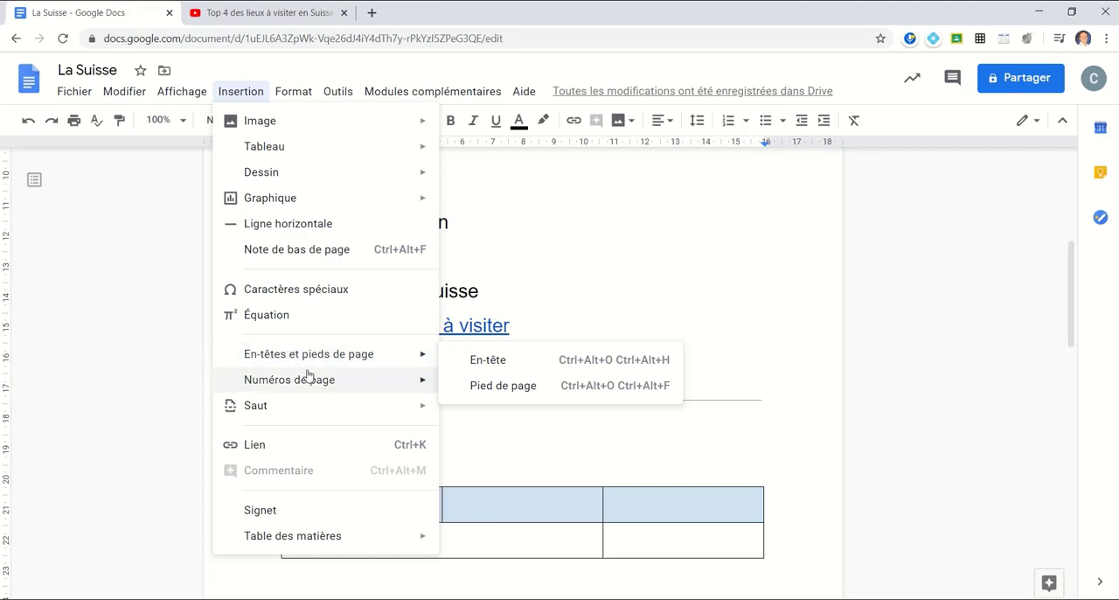
mouse_move(308, 382)
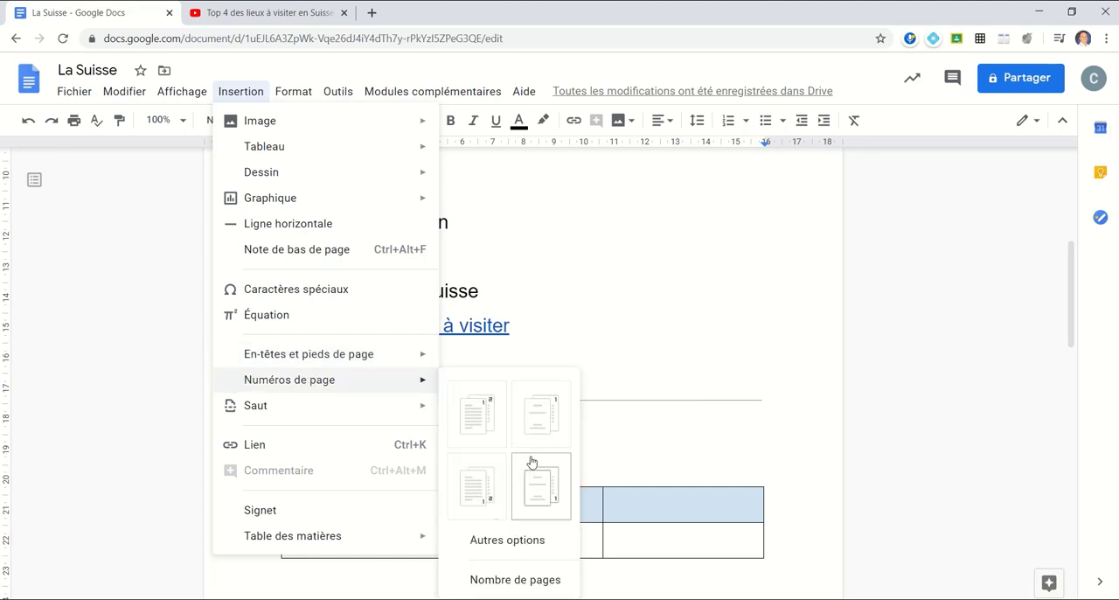
mouse_move(299, 421)
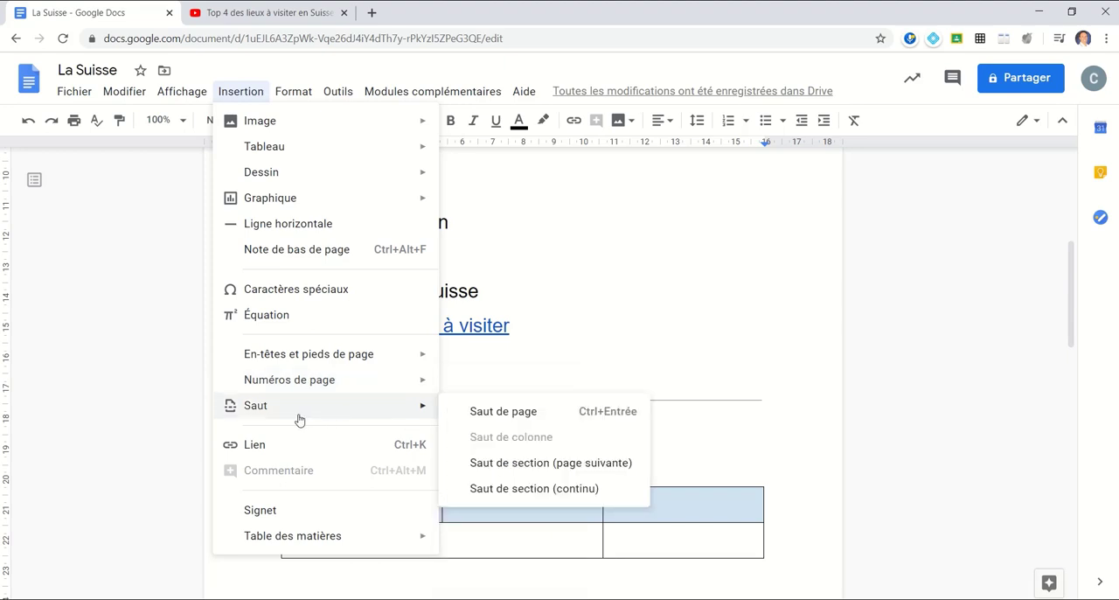
click(739, 362)
- Delete the extra empty line above the table and the empty line between the video link and the horizontal line
scroll(414, 305, down, 3)
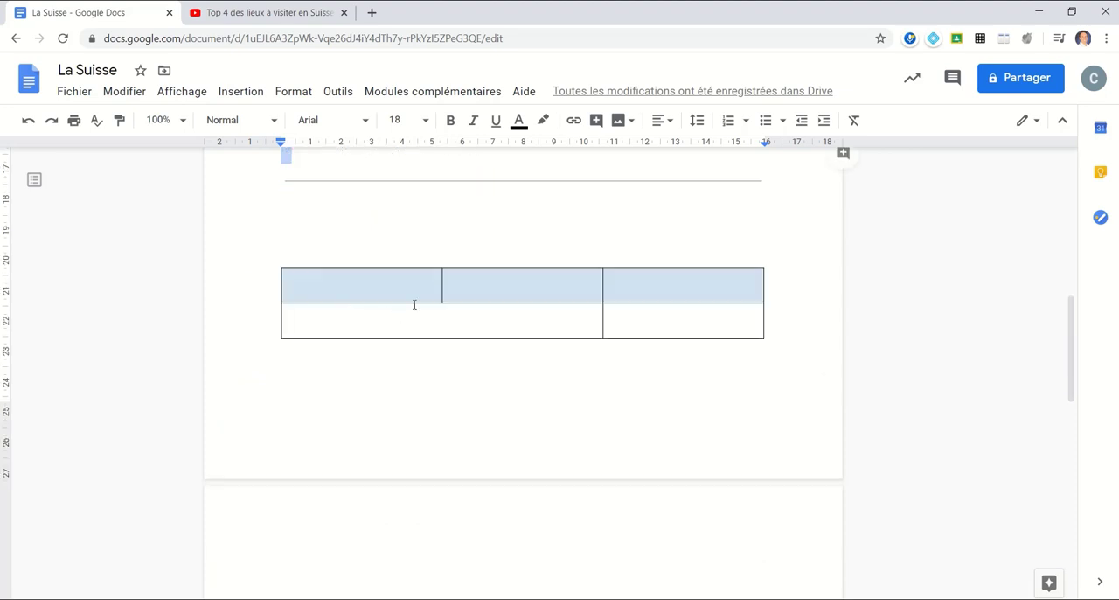
double_click(403, 239)
click(470, 214)
key(Delete)
scroll(470, 213, up, 1)
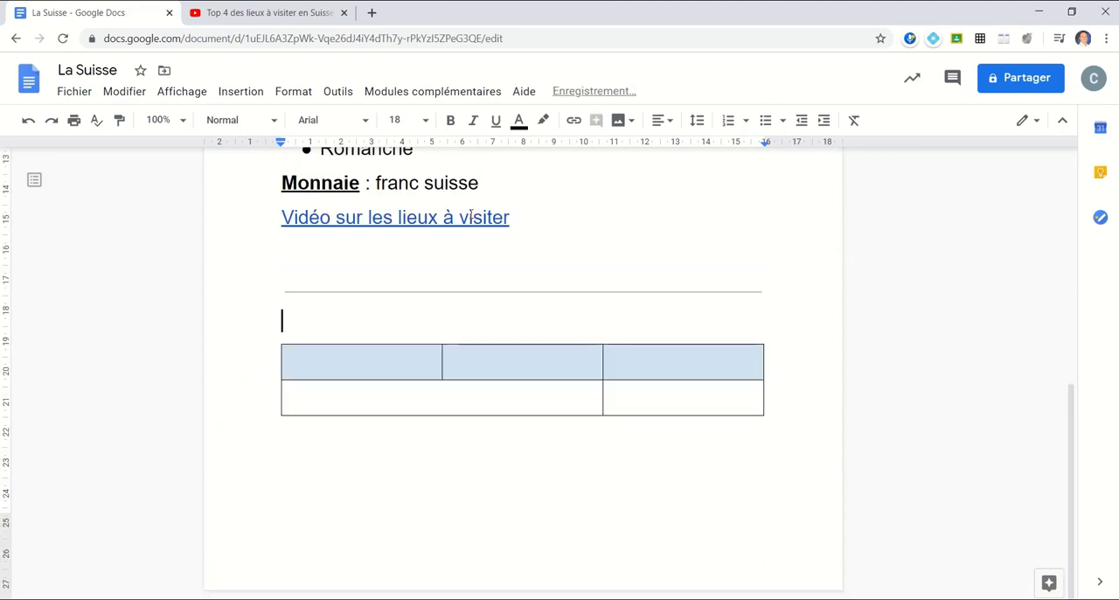
click(347, 249)
key(Delete)
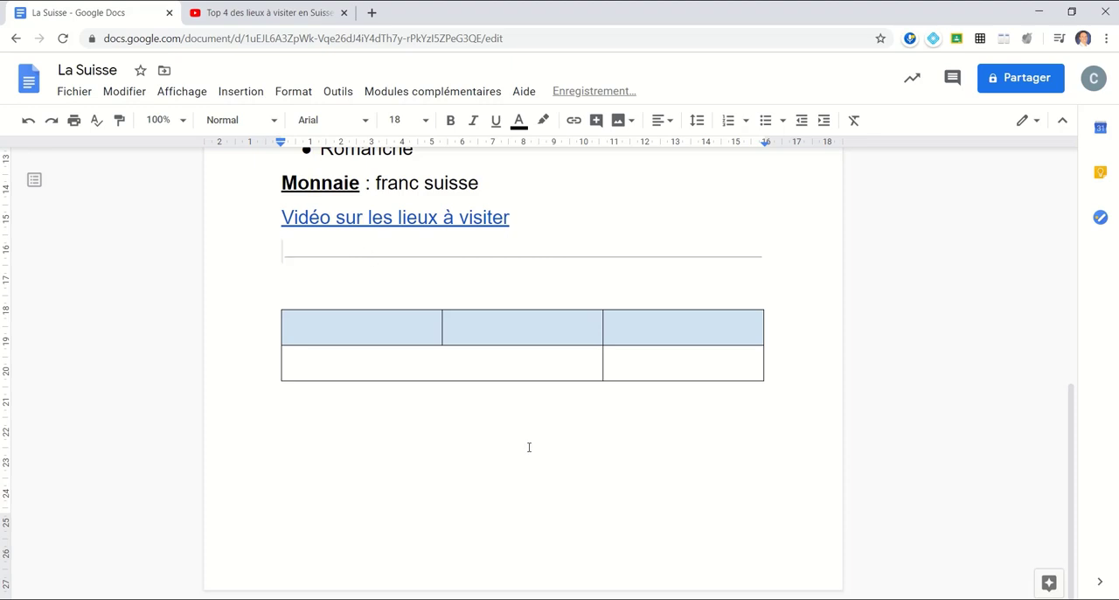
- Insert a page break from a new line below the table, and remove the break again
click(529, 447)
key(Return)
key(ctrl+Return)
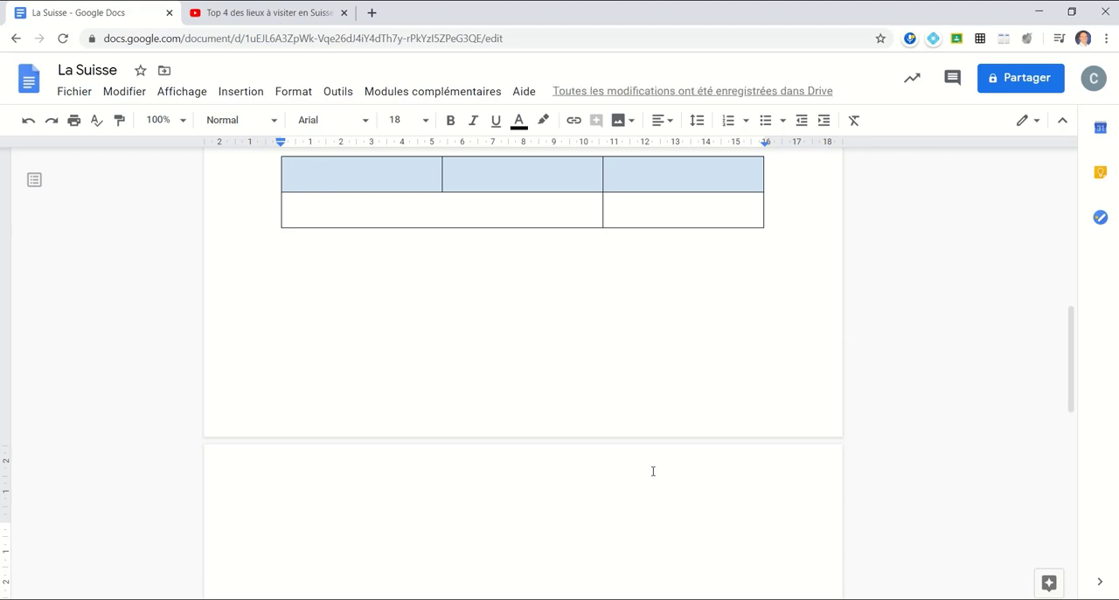
key(BackSpace)
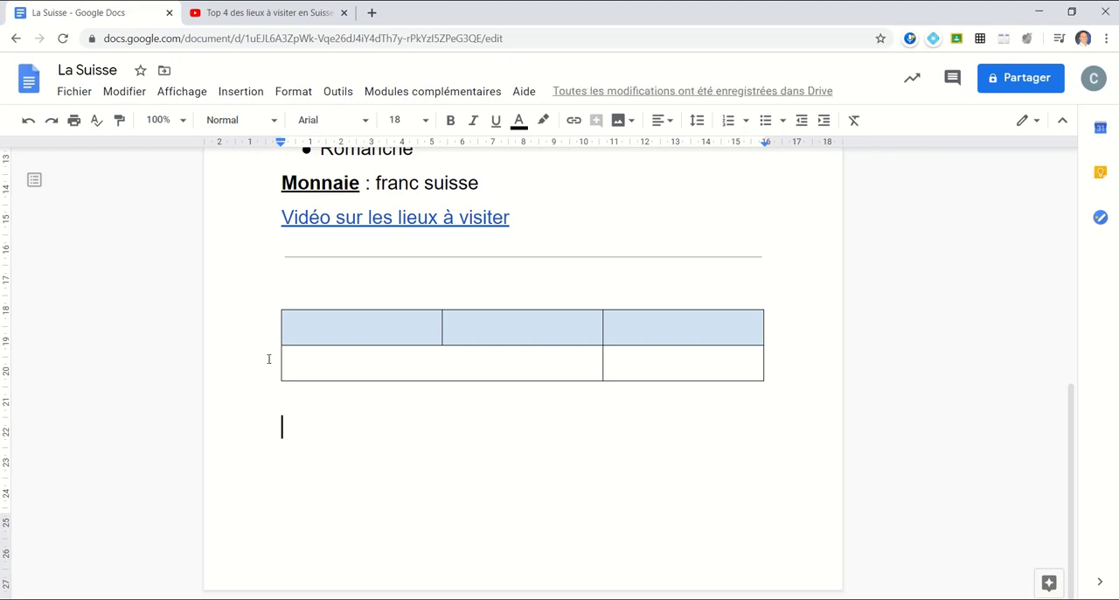
- Insert a page break (Saut de page) on the empty line below the table
click(241, 91)
mouse_move(258, 407)
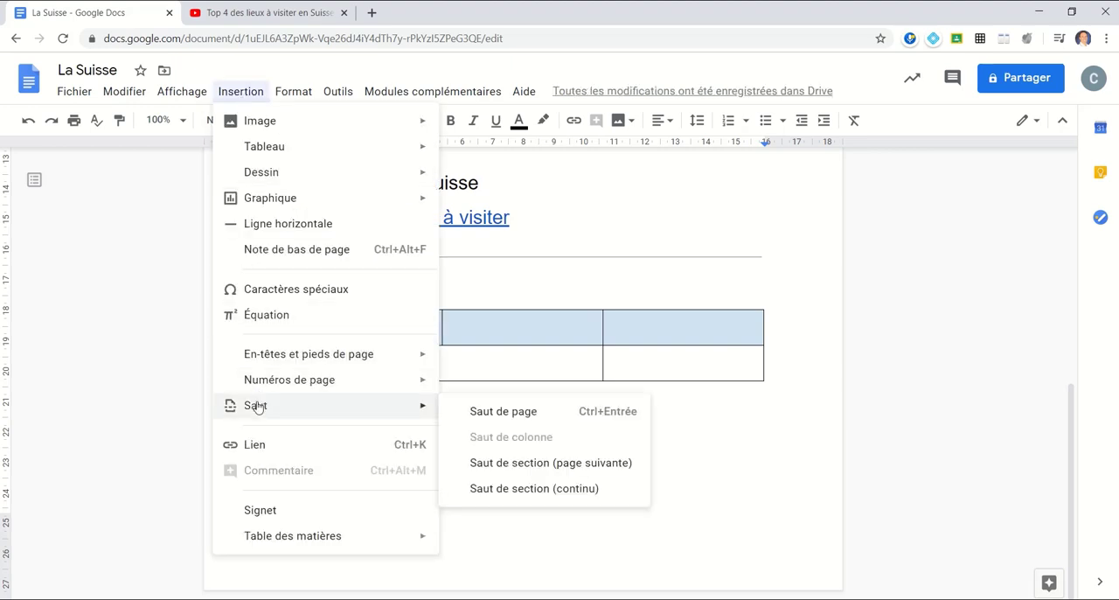
click(483, 411)
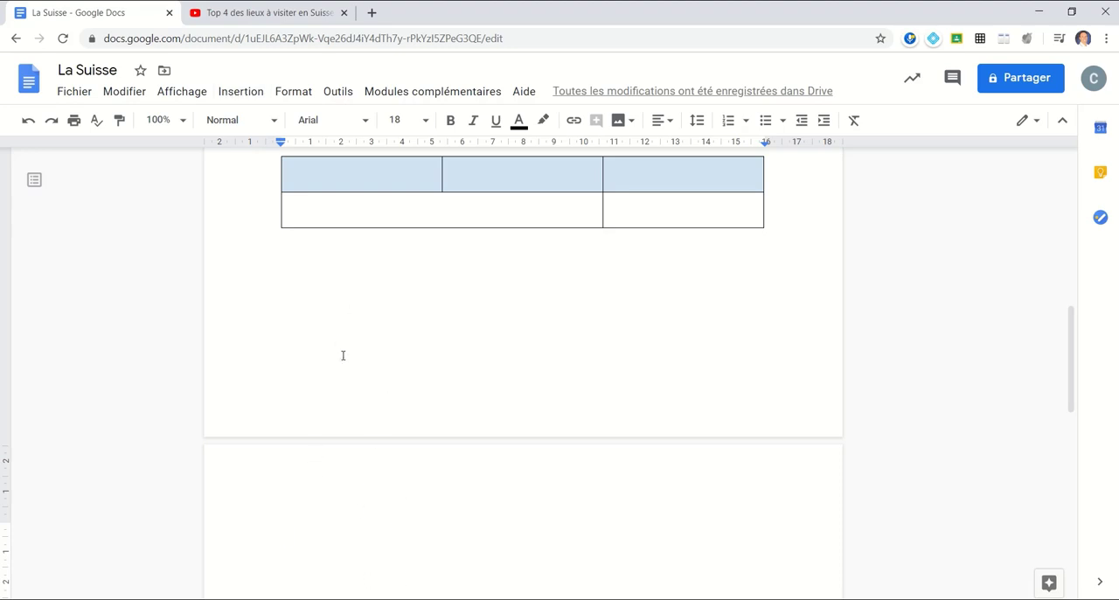
- Check the document's word count (Nombre de mots), and place the cursor before the title La Suisse
click(249, 100)
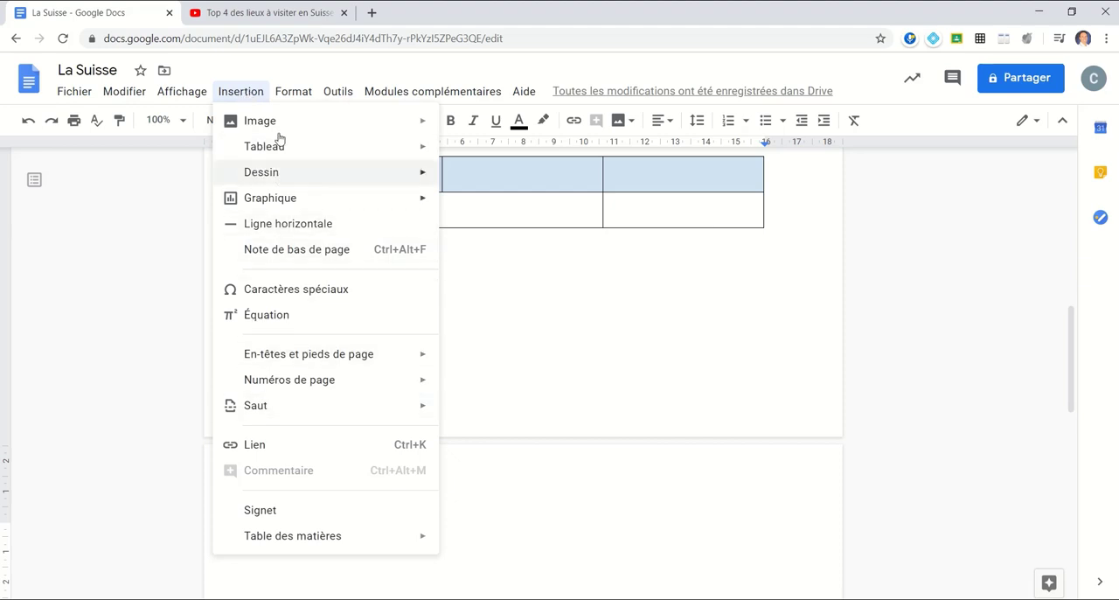
mouse_move(274, 392)
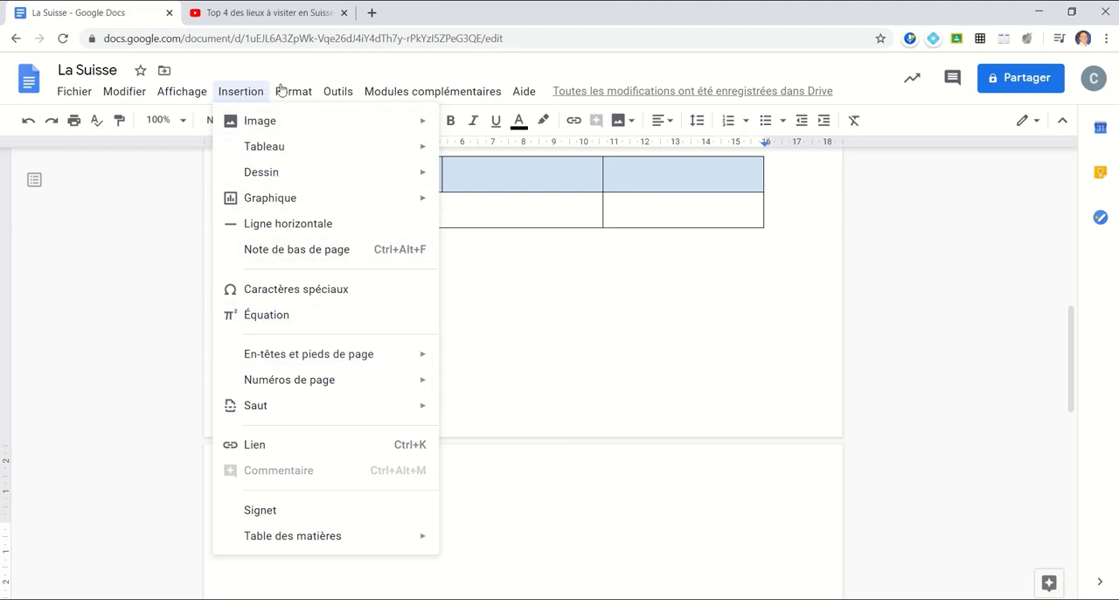
mouse_move(341, 91)
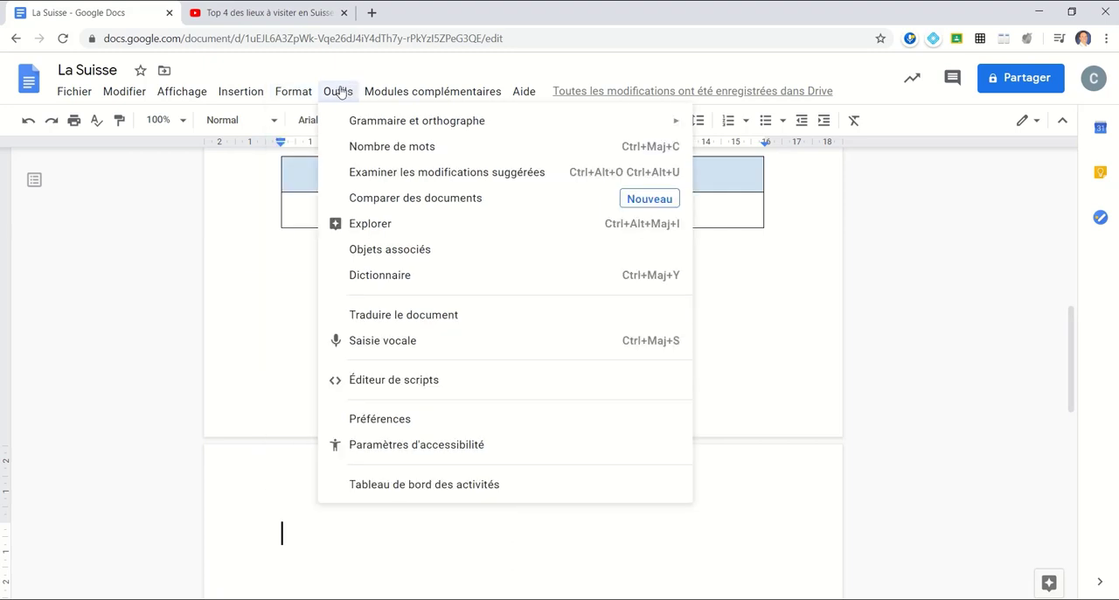
click(388, 149)
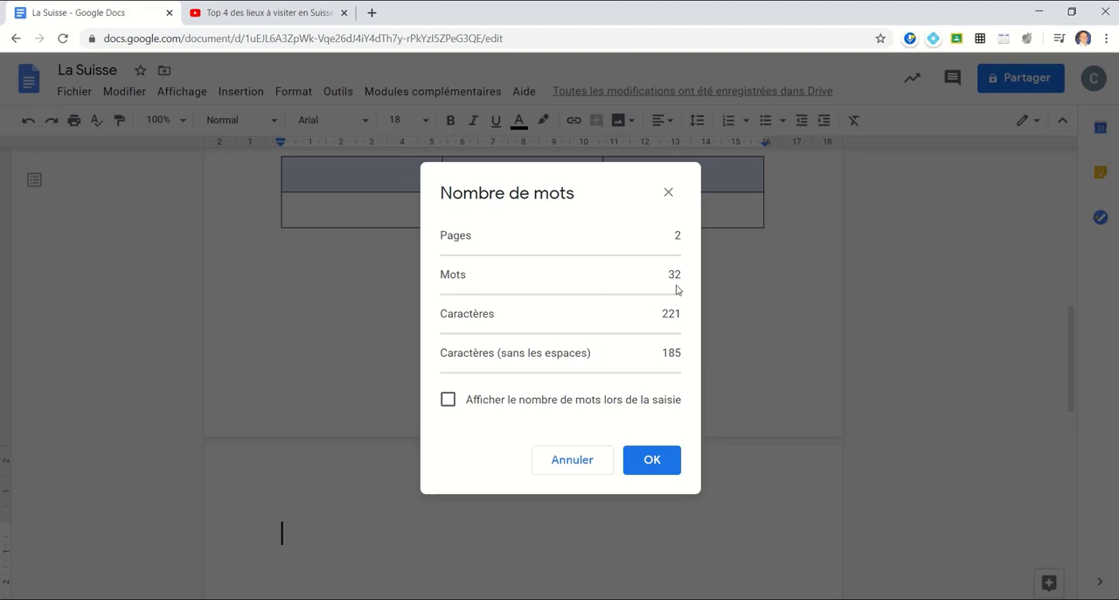
click(656, 464)
scroll(768, 264, up, 2)
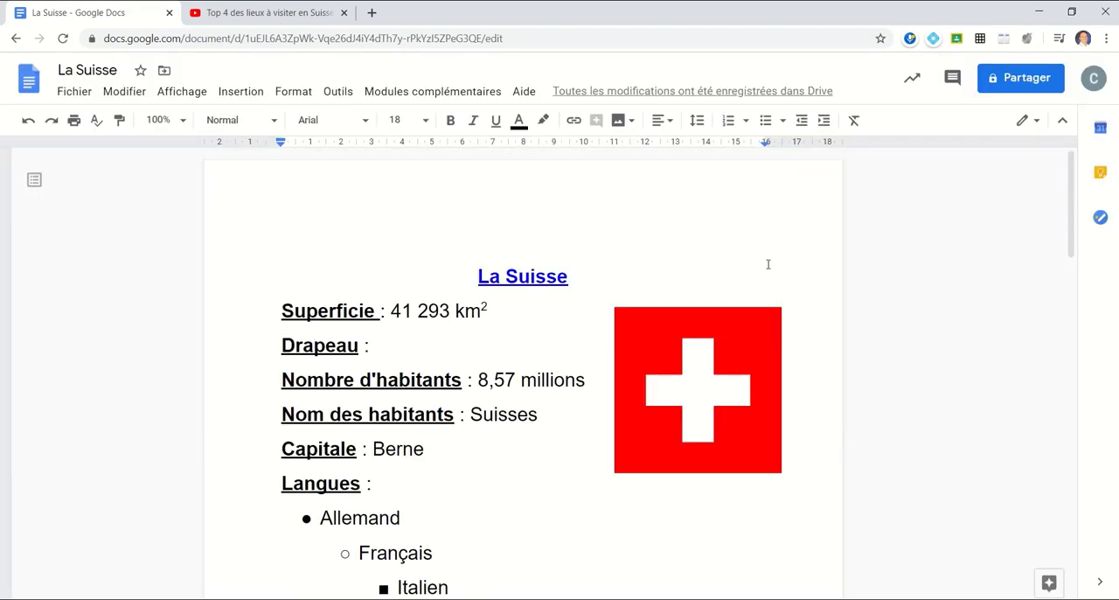
click(466, 275)
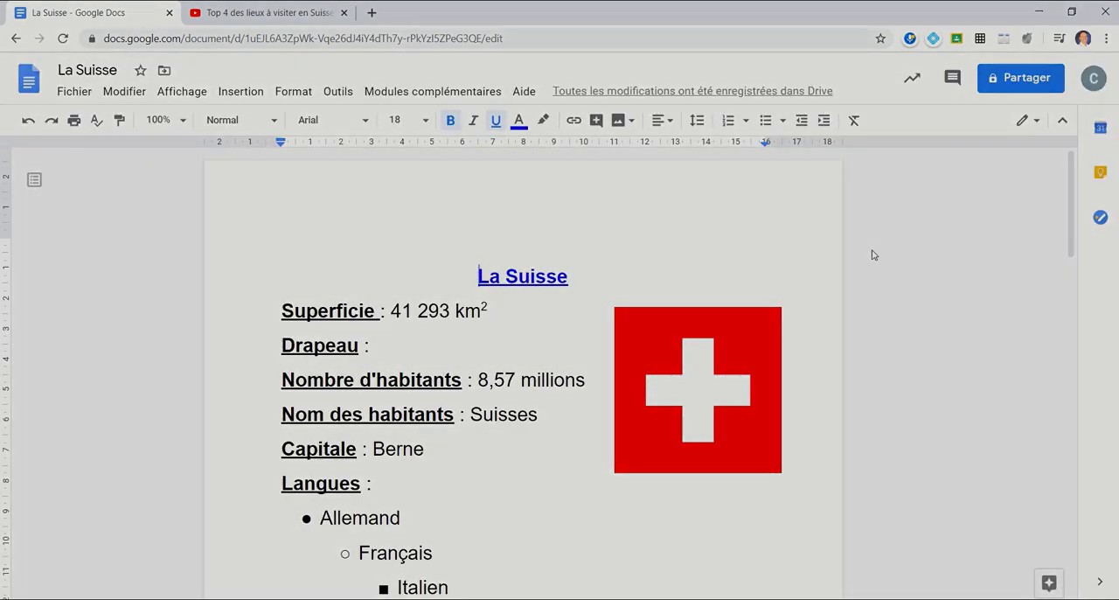